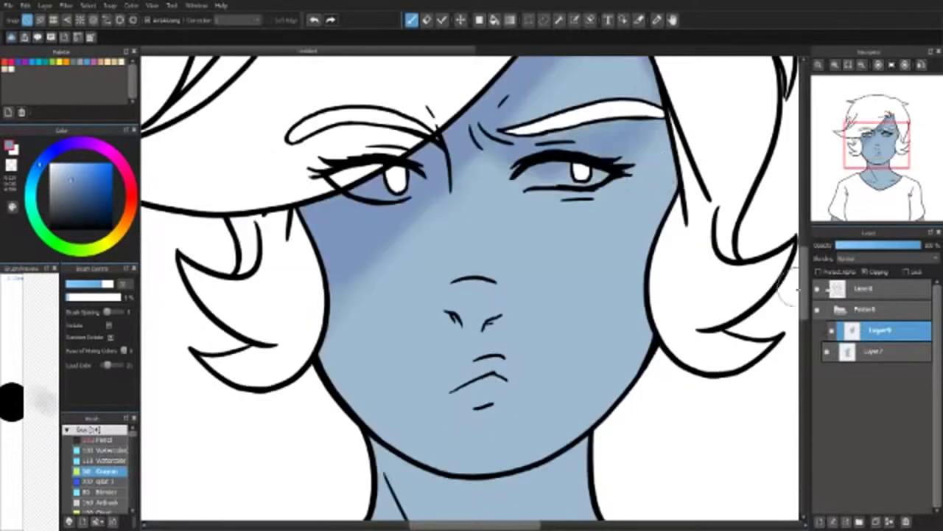
# - Shade around the eyes, brow, nose and face edges with soft darker blue Crayon strokes on the clipped shading layer
pyautogui.moveTo(538, 188); pyautogui.dragTo(615, 193)
pyautogui.hotkey('ctrl', 'z')
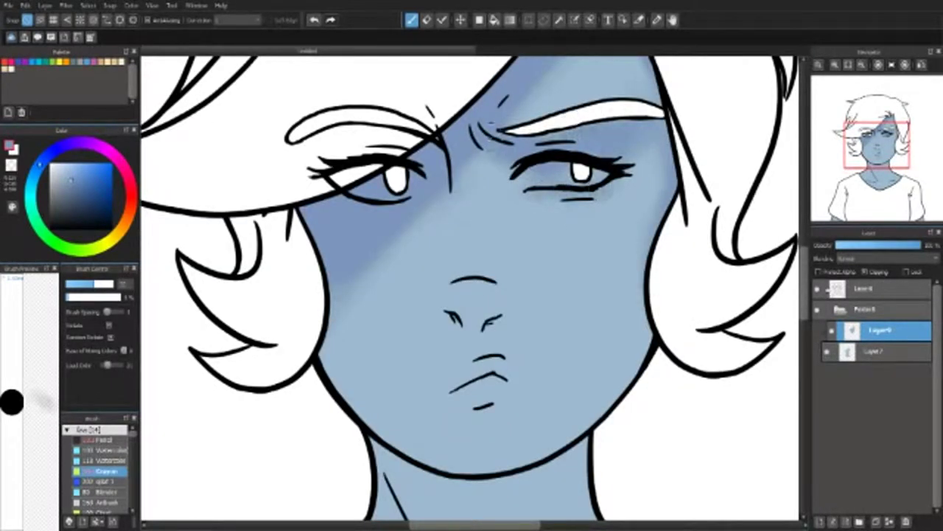
pyautogui.moveTo(494, 141); pyautogui.dragTo(512, 214)
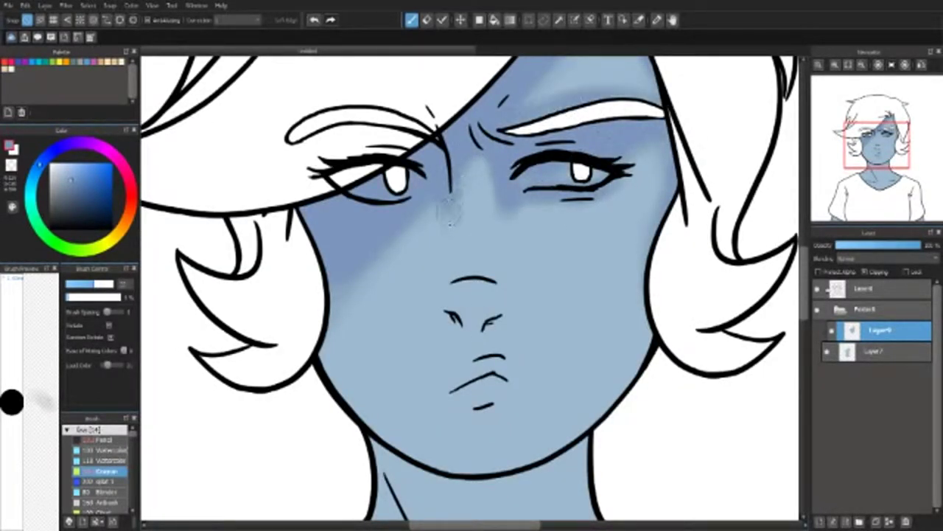
pyautogui.moveTo(464, 319); pyautogui.dragTo(484, 324)
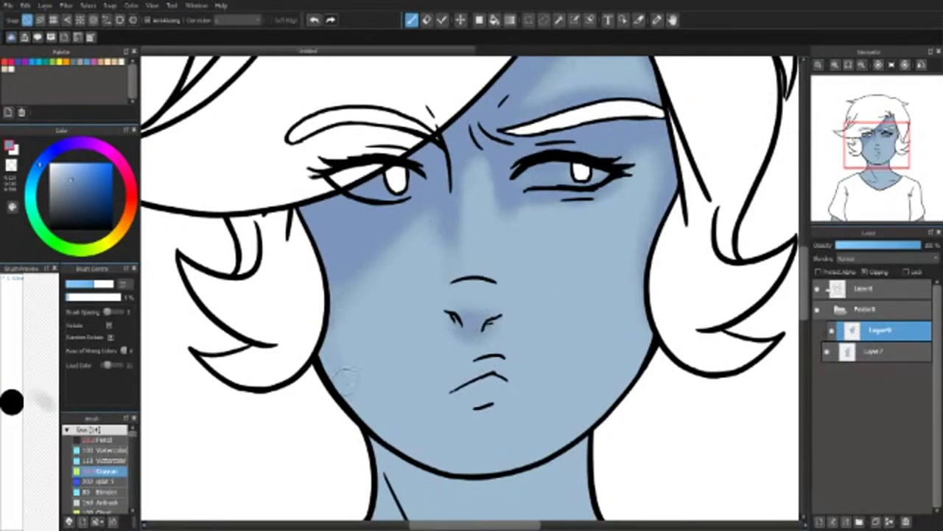
# - Shade the neck beneath the chin with soft darker blue Crayon strokes
pyautogui.hotkey('ctrl', '+')
pyautogui.scroll(-5, 442, 211)
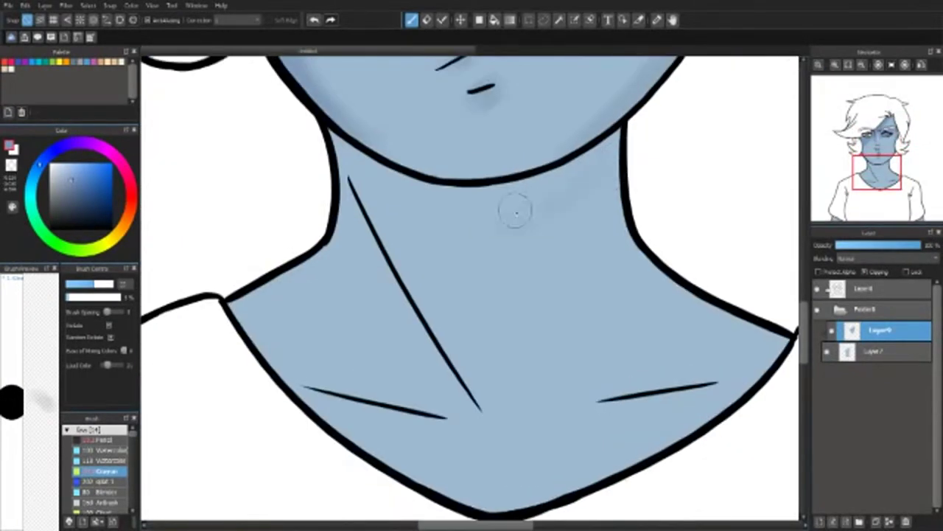
pyautogui.moveTo(587, 162)
pyautogui.mouseDown()
pyautogui.moveTo(354, 184)
pyautogui.moveTo(575, 192)
pyautogui.moveTo(369, 214)
pyautogui.mouseUp()
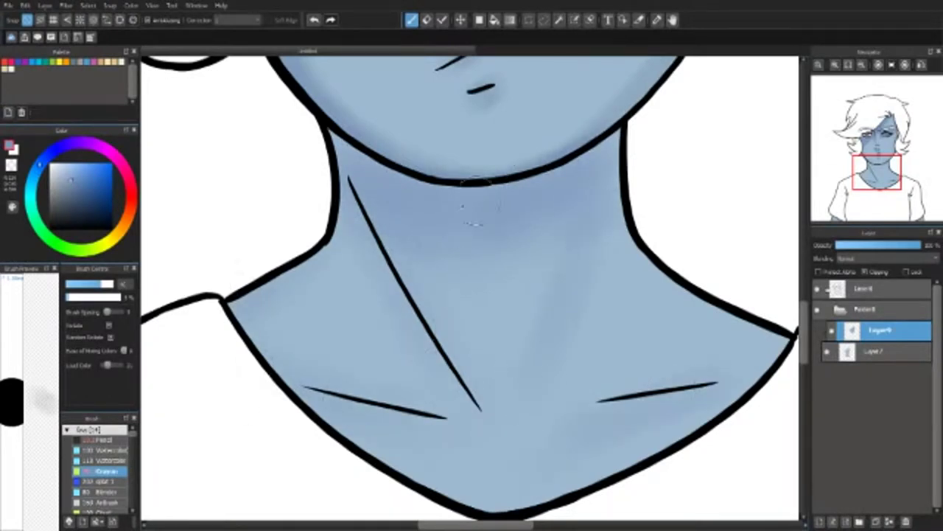
# - Extend the darker blue shading under the brow and onto the cheek below the fully visible eye
pyautogui.hotkey('ctrl', '-')
pyautogui.hotkey('ctrl', '-')
pyautogui.hotkey('ctrl', '+')
pyautogui.hotkey('ctrl', '+')
pyautogui.scroll(-3, 427, 312)
pyautogui.hscroll(3, 420, 262)
pyautogui.scroll(5, 374, 405)
pyautogui.scroll(3, 590, 305)
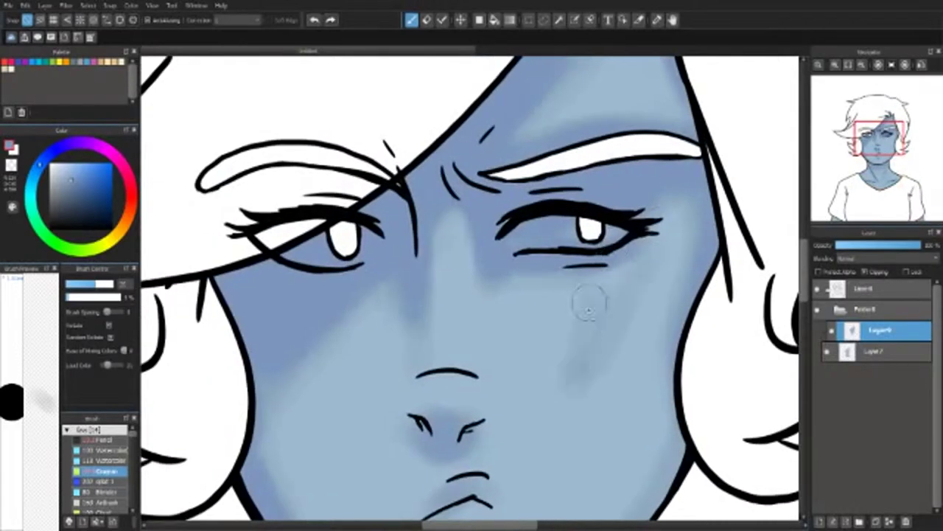
pyautogui.scroll(-8, 596, 311)
pyautogui.scroll(6, 590, 305)
# - Toggle the base skin layer's visibility off and on, then add shading around the fully visible eye
pyautogui.click(829, 352)
pyautogui.click(829, 352)
pyautogui.hotkey('ctrl', '-')
pyautogui.hotkey('ctrl', '-')
pyautogui.hotkey('ctrl', '+')
pyautogui.hotkey('ctrl', '+')
pyautogui.moveTo(605, 222); pyautogui.dragTo(589, 257)
# - Try a shading stroke along the neck and collarbone, then undo it
pyautogui.scroll(-5, 589, 295)
pyautogui.moveTo(601, 398); pyautogui.dragTo(648, 325)
pyautogui.hotkey('ctrl', 'z')
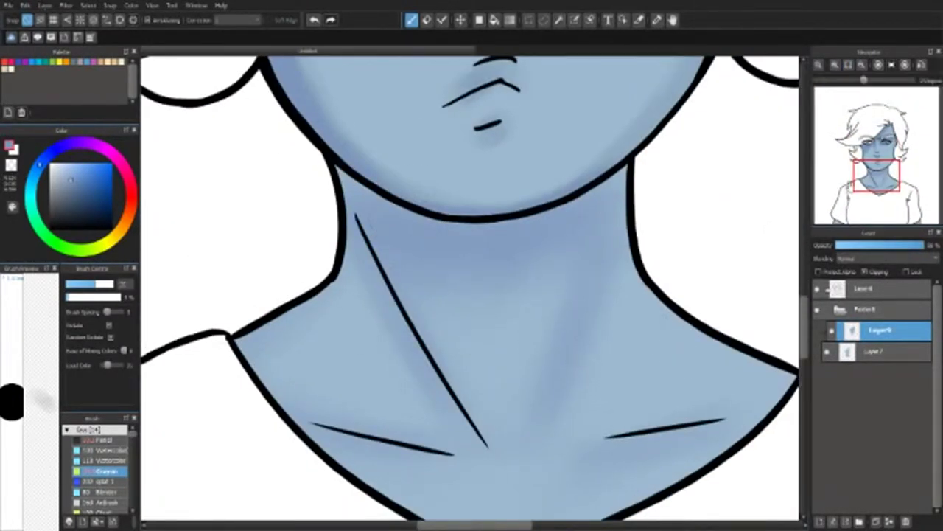
# - Replace the skin shading with an empty clipped layer directly above the base skin layer
pyautogui.scroll(6, 472, 295)
pyautogui.hotkey('ctrl', '-')
pyautogui.hotkey('ctrl', '-')
pyautogui.hotkey('ctrl', 'shift', 'n')
pyautogui.hotkey('ctrl', '+')
pyautogui.hotkey('ctrl', '+')
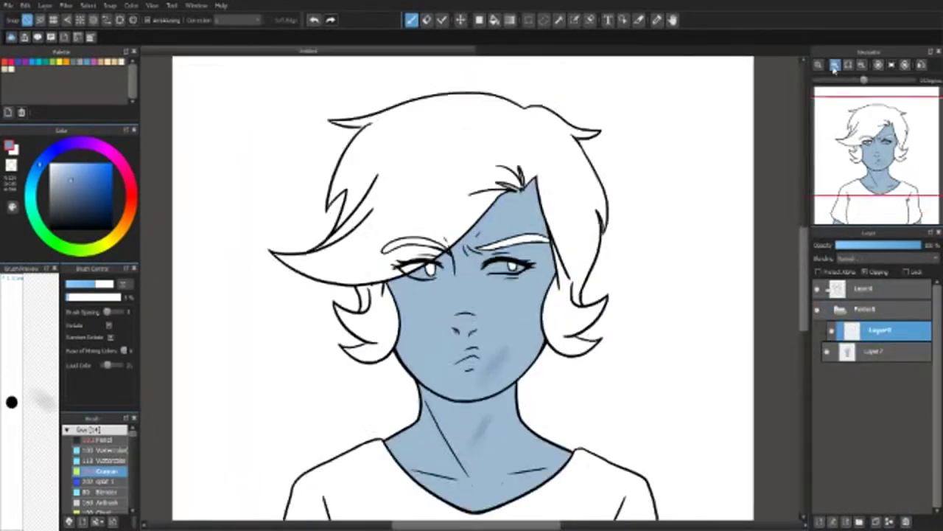
# - Shade the forehead along the hairline, the eye sockets, the nose and the face edges with soft darker blue strokes
pyautogui.moveTo(648, 190); pyautogui.dragTo(593, 224)
pyautogui.moveTo(619, 186)
pyautogui.mouseDown()
pyautogui.moveTo(501, 219)
pyautogui.moveTo(644, 300)
pyautogui.mouseUp()
pyautogui.moveTo(479, 185)
pyautogui.mouseDown()
pyautogui.moveTo(420, 247)
pyautogui.moveTo(302, 276)
pyautogui.moveTo(383, 254)
pyautogui.mouseUp()
pyautogui.moveTo(560, 81); pyautogui.dragTo(471, 216)
pyautogui.scroll(3, 523, 230)
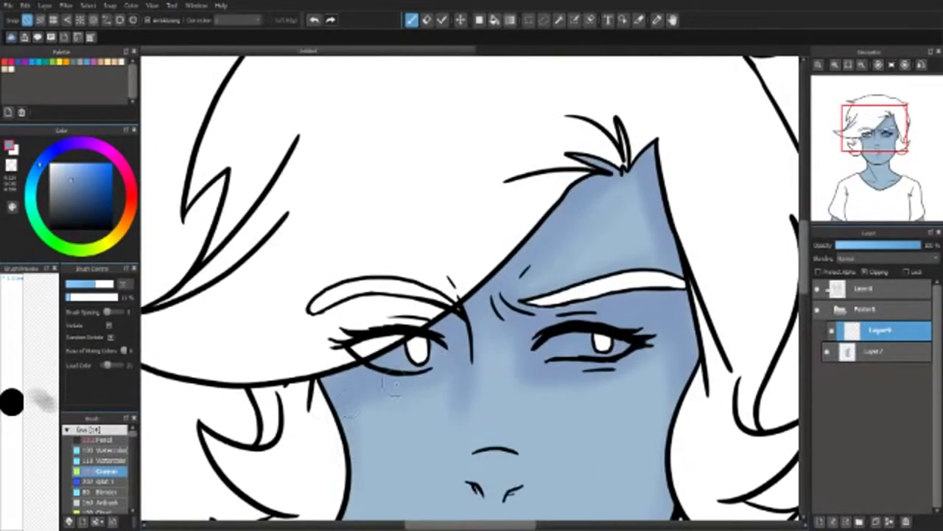
pyautogui.scroll(-3, 538, 355)
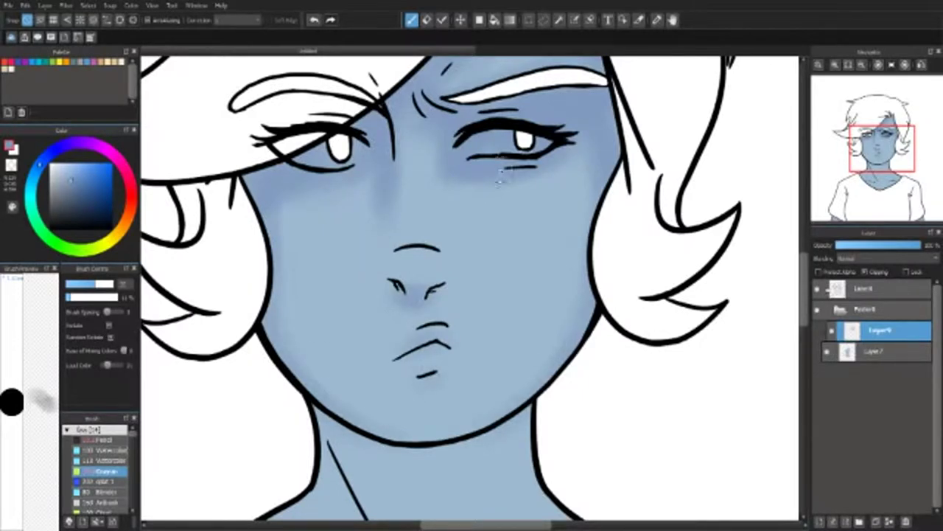
# - Shade the neck under the chin, along the diagonal neck line and around the collarbones
pyautogui.scroll(-5, 536, 158)
pyautogui.moveTo(391, 236); pyautogui.dragTo(527, 247)
pyautogui.moveTo(428, 243); pyautogui.dragTo(527, 258)
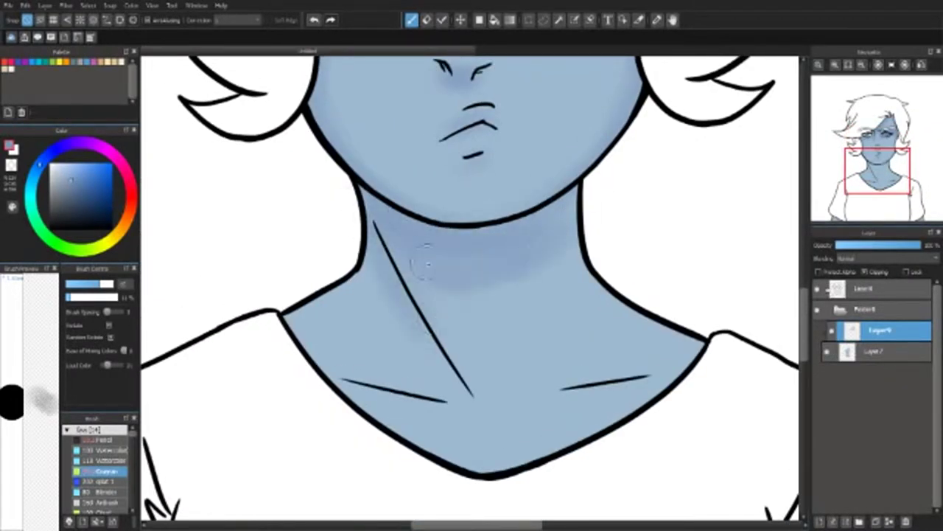
pyautogui.moveTo(309, 325); pyautogui.dragTo(422, 384)
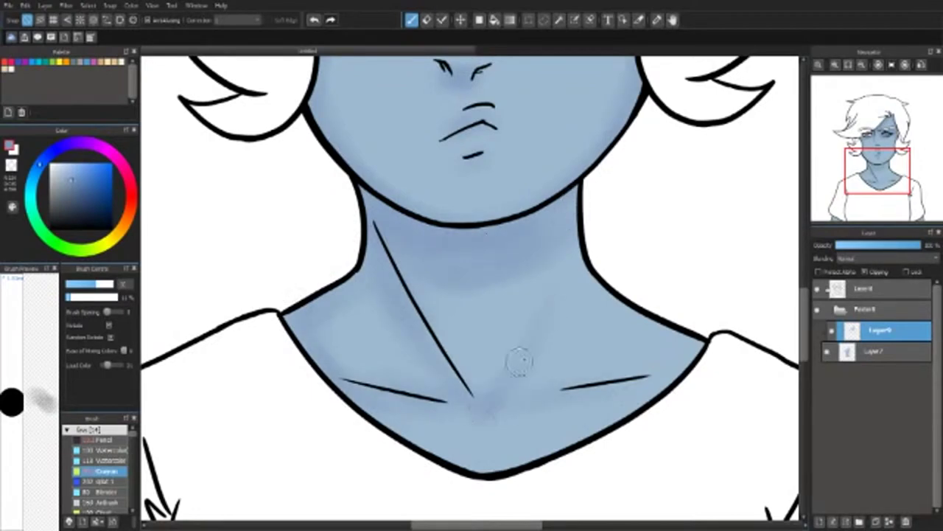
# - Add a new clipped layer, choose a deeper blue, and darken the shadows around the eyes and forehead
pyautogui.scroll(5, 416, 230)
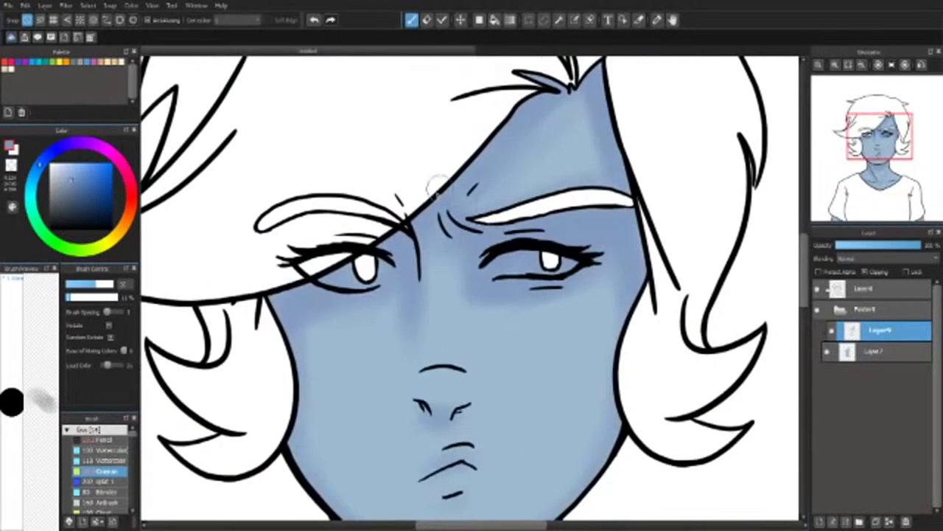
pyautogui.scroll(-5, 576, 293)
pyautogui.click(891, 521)
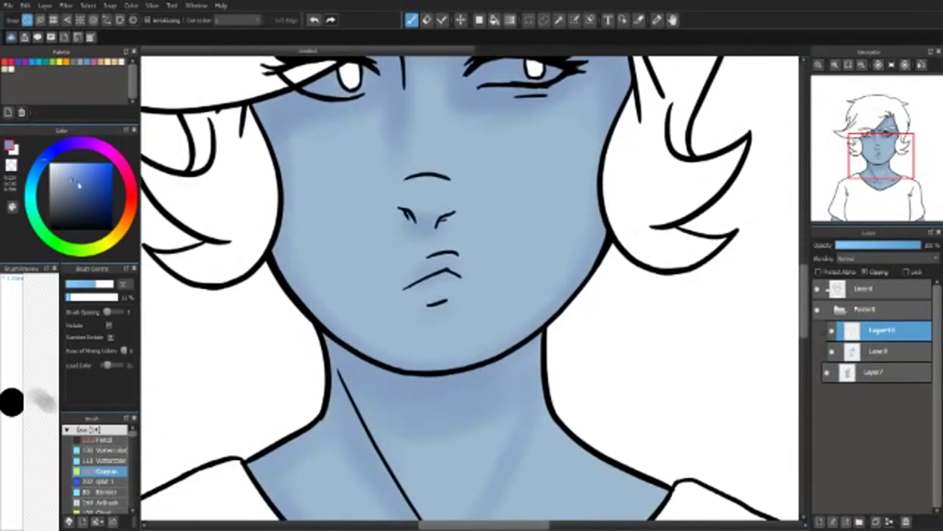
pyautogui.scroll(5, 787, 270)
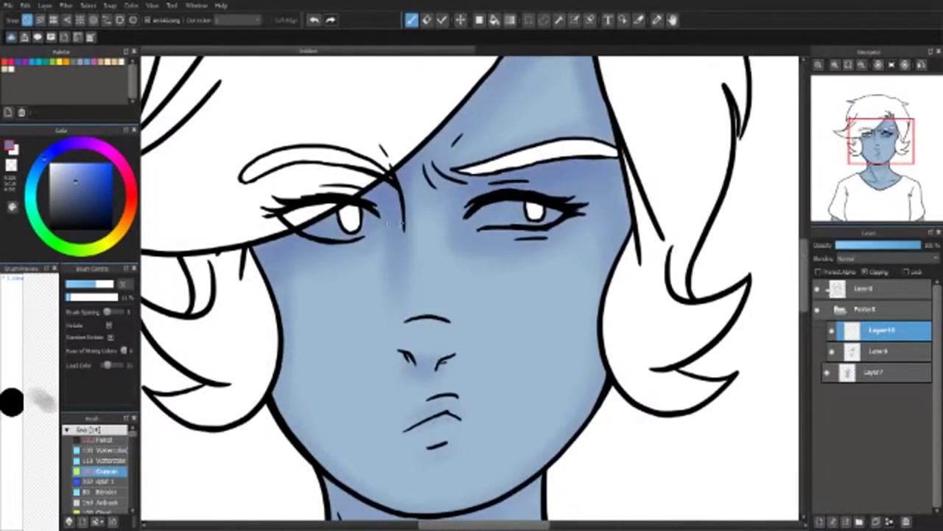
pyautogui.scroll(5, 787, 291)
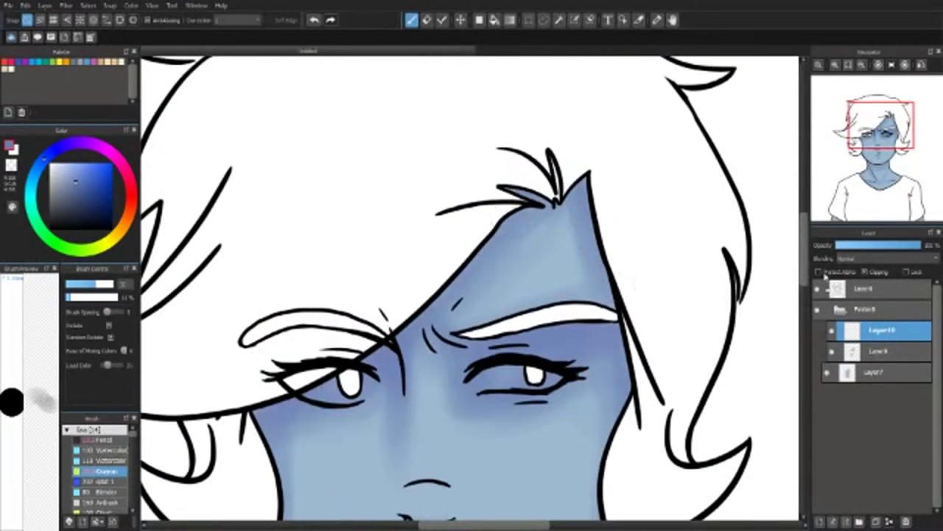
# - Deepen the shadows under the chin, beside the neck line and below the nose with the deeper blue
pyautogui.scroll(-7, 786, 274)
pyautogui.scroll(-5, 576, 354)
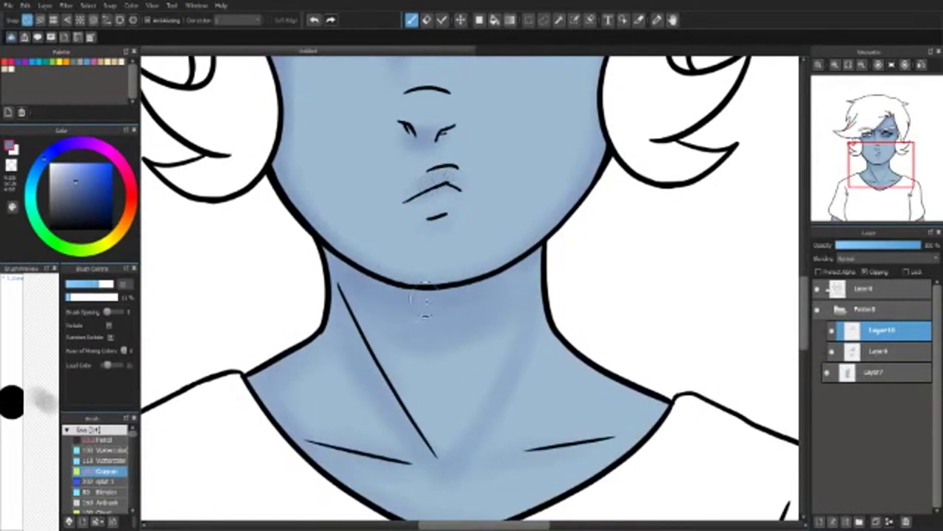
pyautogui.moveTo(358, 288); pyautogui.dragTo(516, 270)
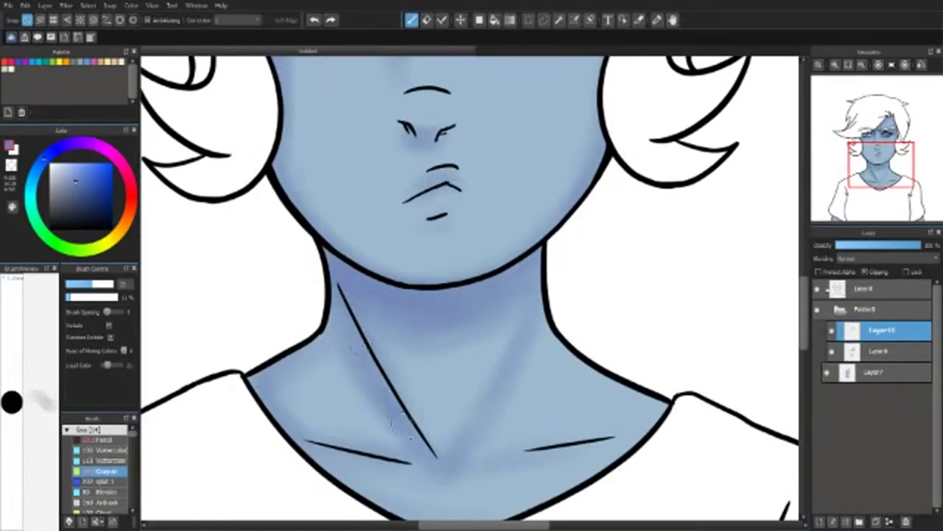
pyautogui.scroll(-5, 502, 461)
pyautogui.scroll(5, 319, 447)
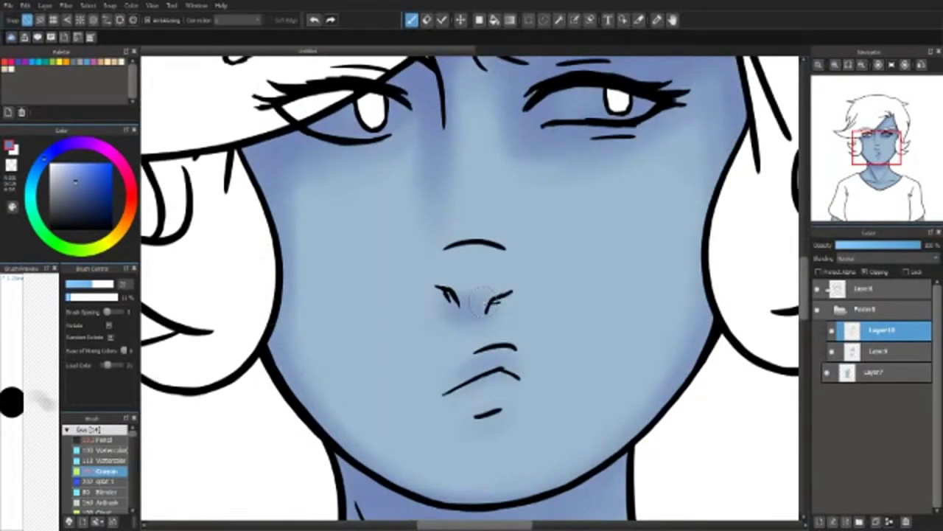
# - Add another clipped layer and build up violet-blue shadows around the eyes, under the chin and on the neck
pyautogui.scroll(-3, 747, 318)
pyautogui.hotkey('ctrl', 'shift', 'n')
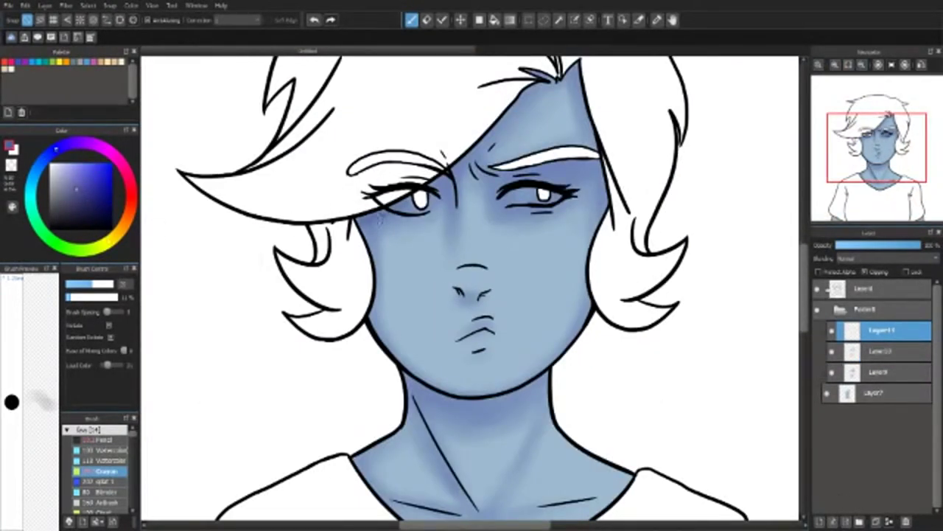
pyautogui.scroll(3, 791, 251)
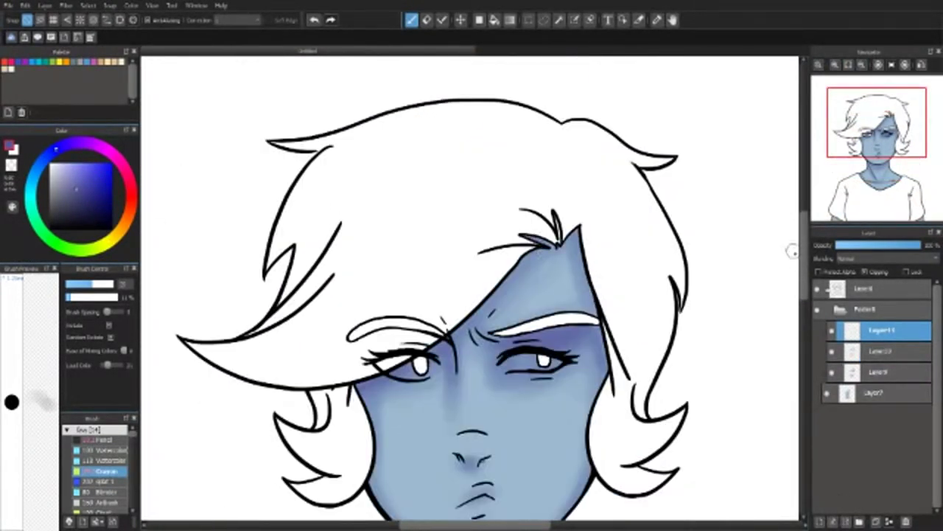
pyautogui.scroll(-5, 403, 230)
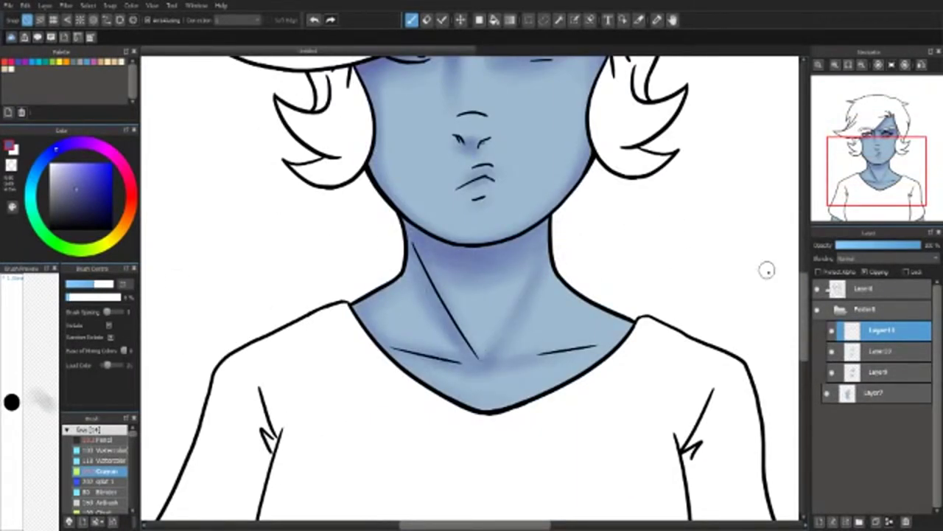
pyautogui.scroll(-5, 766, 270)
pyautogui.scroll(6, 752, 418)
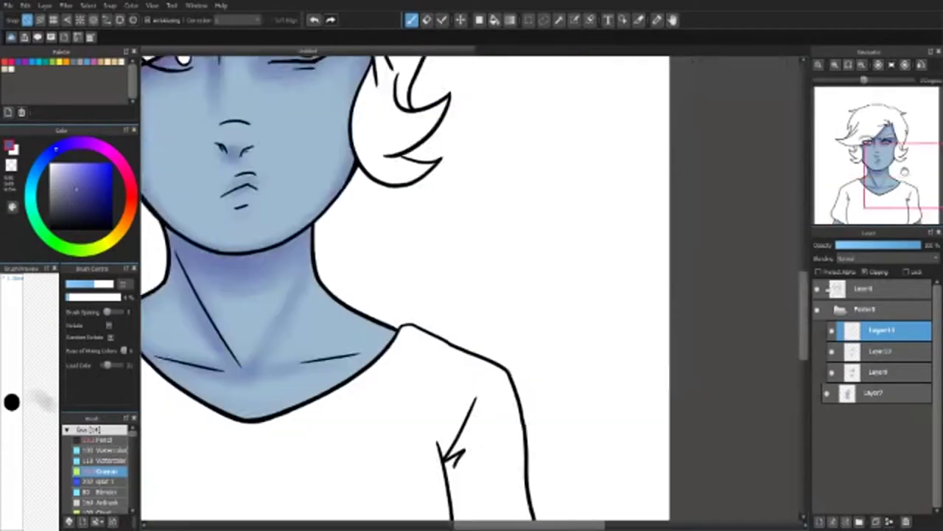
# - Add a clipped highlight layer, choose a pale blue, and lightly highlight the nose bridge and tip
pyautogui.hotkey('ctrl', 'shift', 'n')
pyautogui.keyDown('alt'); pyautogui.click(476, 297); pyautogui.keyUp('alt')
pyautogui.hotkey('ctrl', '+')
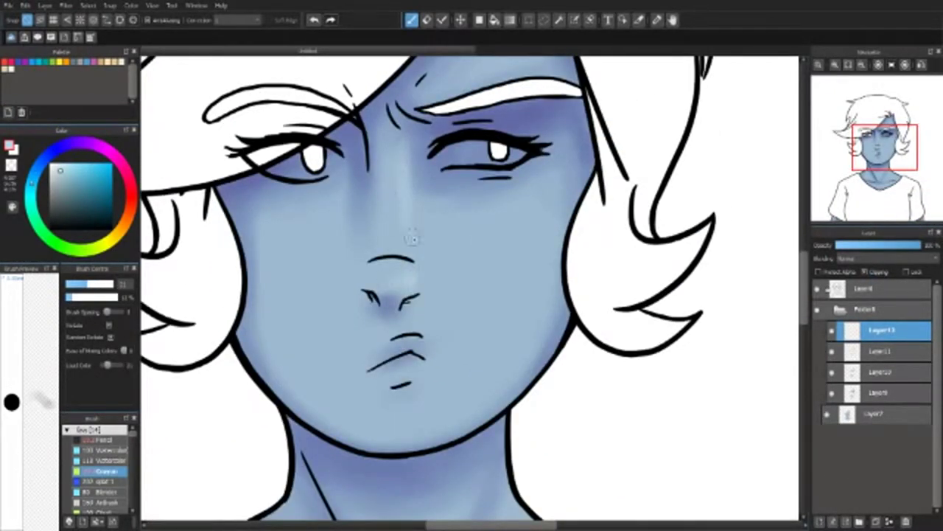
# - Paint soft pale blue highlights on the neck, shoulder area and the cheek beneath the hair-covered eye
pyautogui.scroll(-3, 545, 317)
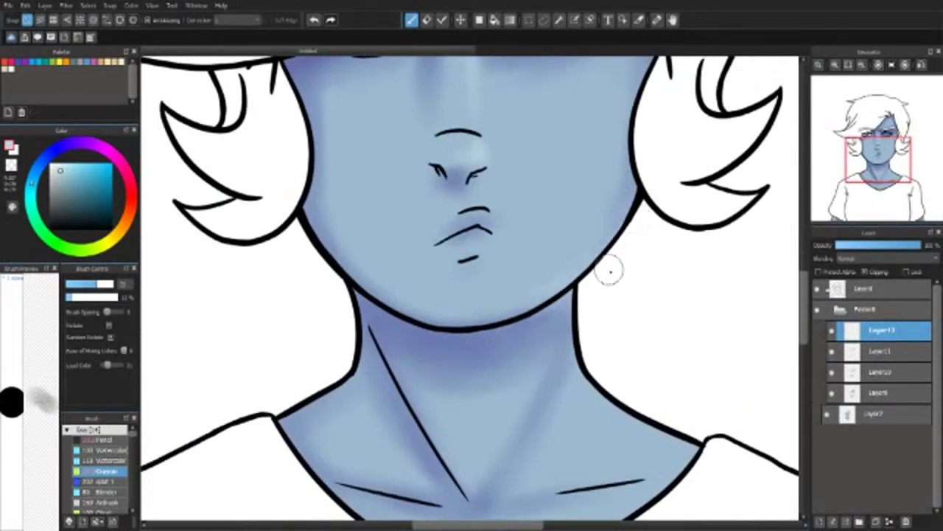
pyautogui.scroll(-2, 484, 334)
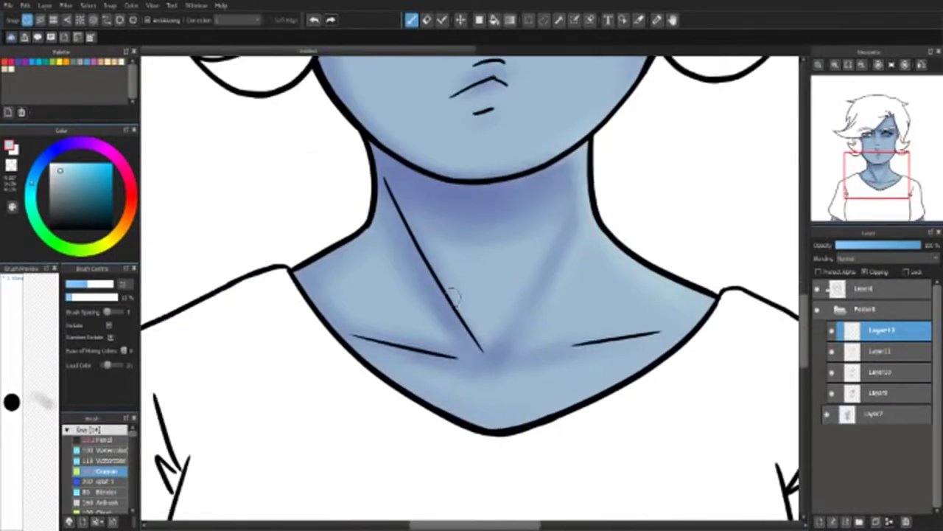
pyautogui.scroll(5, 485, 334)
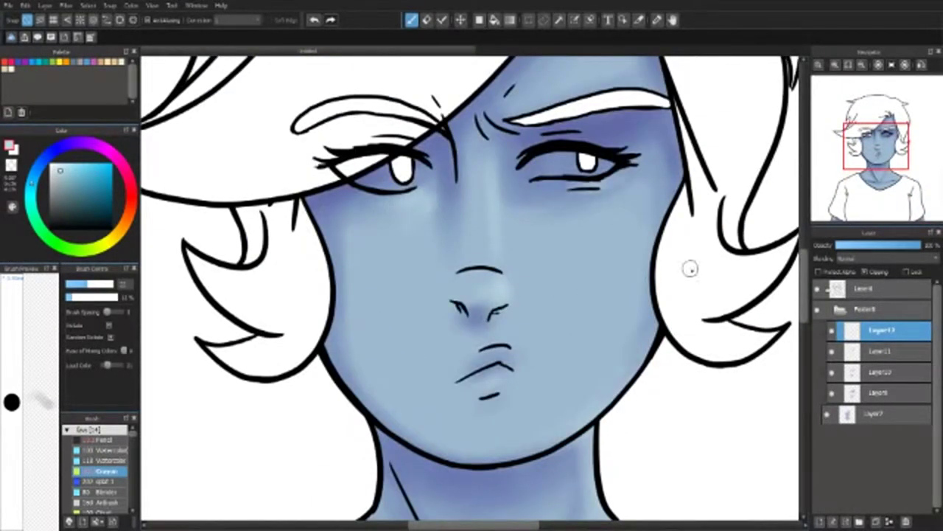
pyautogui.scroll(-5, 627, 369)
pyautogui.scroll(5, 627, 368)
# - Add another clipped layer and brighten the nose, under-eye and lower lip highlights with a smaller brush and lighter blue
pyautogui.click(835, 522)
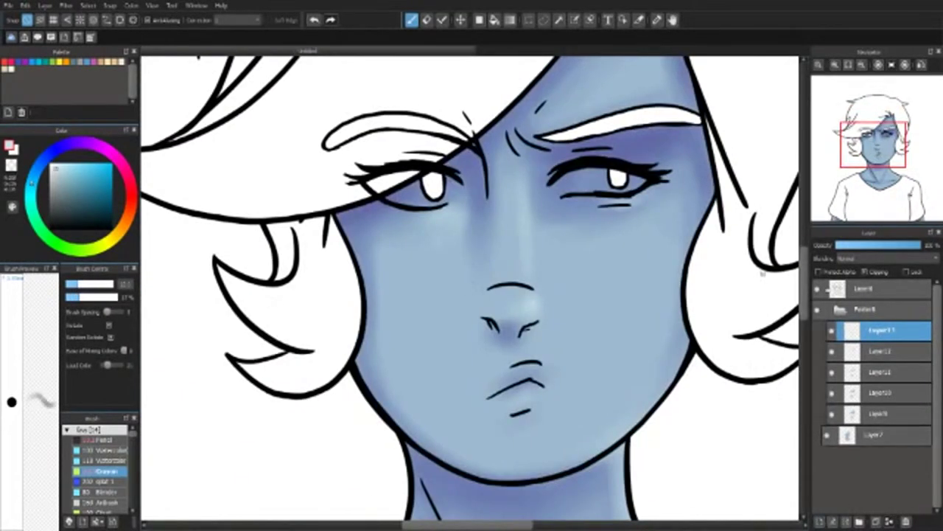
pyautogui.scroll(1, 560, 238)
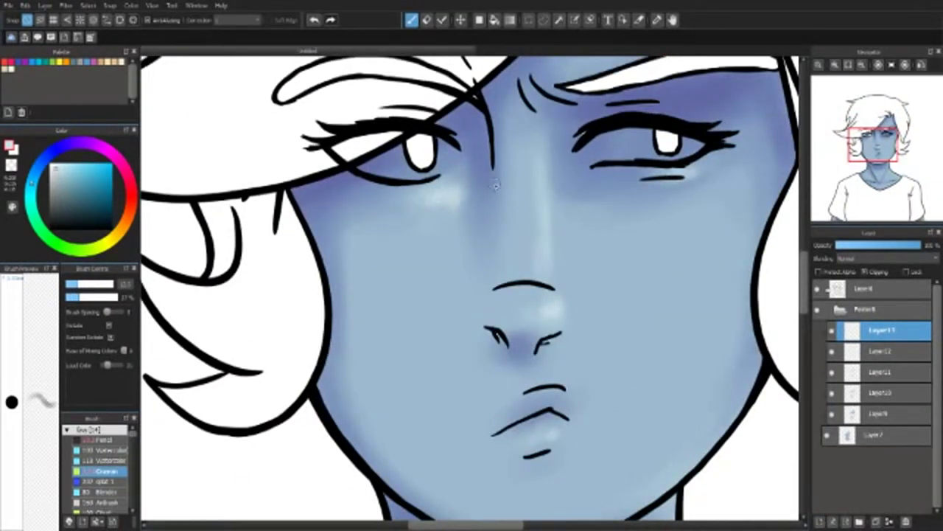
pyautogui.scroll(-5, 438, 198)
pyautogui.scroll(5, 690, 263)
pyautogui.hscroll(2, 691, 264)
pyautogui.scroll(-5, 471, 295)
pyautogui.hscroll(2, 472, 295)
pyautogui.scroll(6, 471, 295)
pyautogui.scroll(-4, 471, 294)
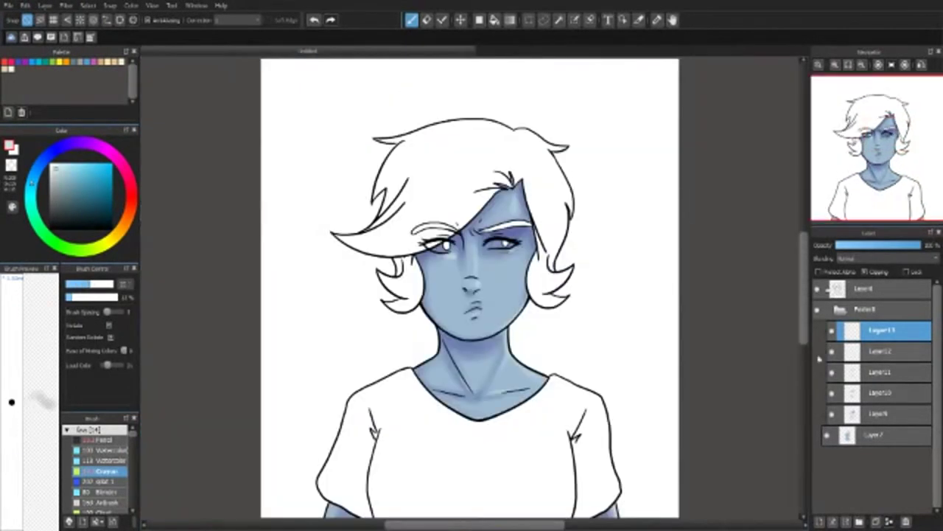
# - Add a clipped layer above Layer10, choose a violet-blue, and tint the upper and lower lips
pyautogui.click(880, 392)
pyautogui.click(835, 521)
pyautogui.scroll(5, 472, 295)
pyautogui.click(49, 155)
pyautogui.click(69, 179)
pyautogui.moveTo(444, 433)
pyautogui.mouseDown()
pyautogui.moveTo(472, 398)
pyautogui.moveTo(542, 401)
pyautogui.mouseUp()
pyautogui.moveTo(479, 472); pyautogui.dragTo(519, 445)
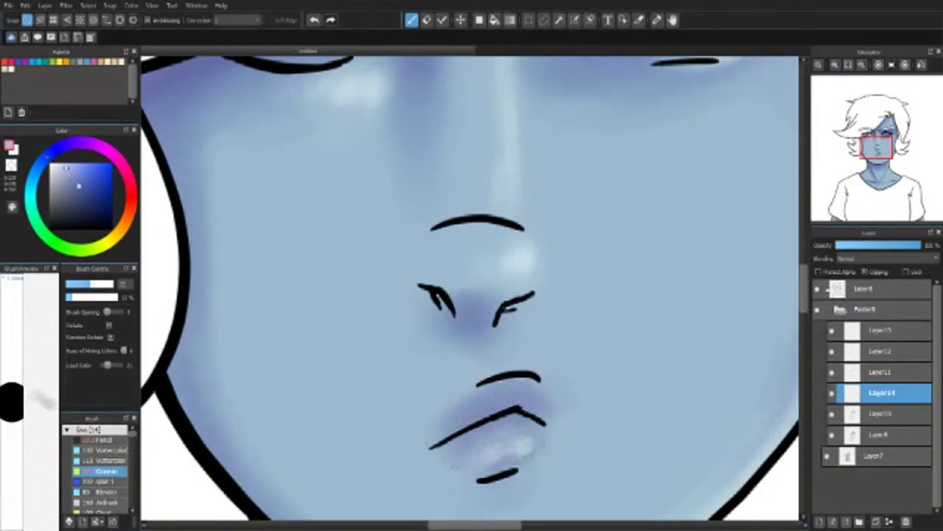
# - Create a new folder containing an empty layer above the skin folder
pyautogui.scroll(-5, 706, 275)
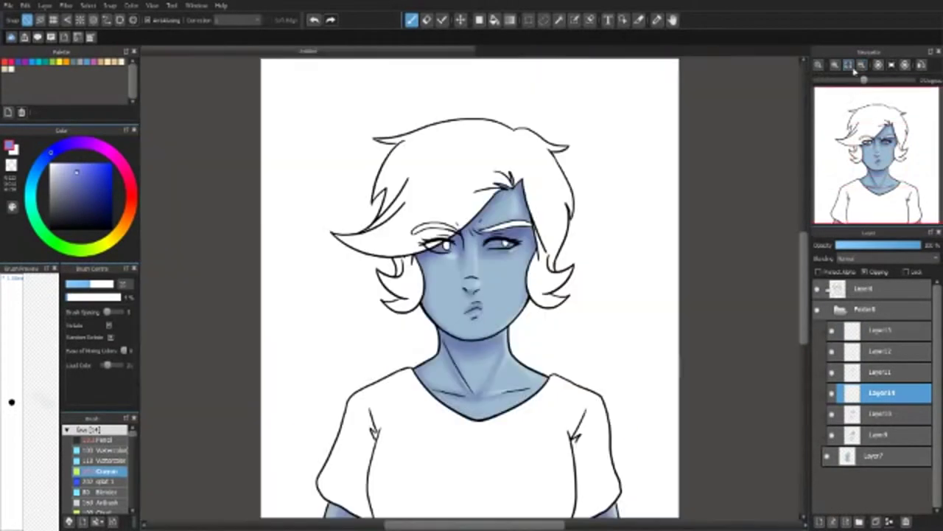
pyautogui.click(847, 330)
pyautogui.click(833, 414)
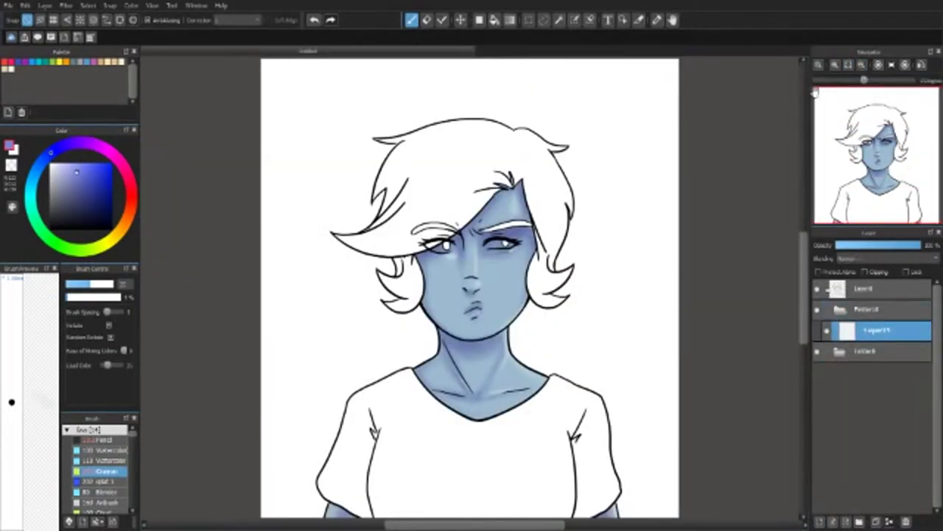
# - Erase the blue skin colour from the whites of both eyes on the base skin layer, Layer7, and collapse the skin folder
pyautogui.scroll(3, 462, 305)
pyautogui.click(489, 21)
pyautogui.click(840, 351)
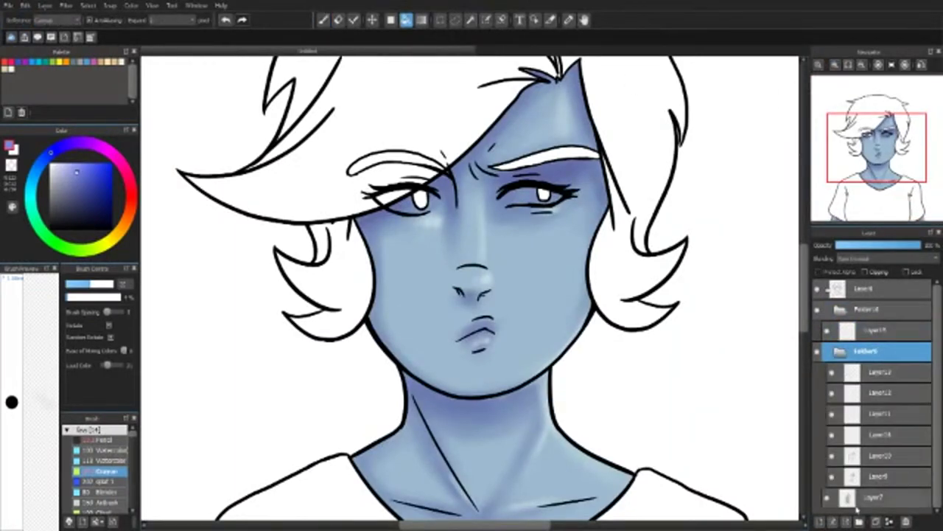
pyautogui.click(877, 496)
pyautogui.press('b')
pyautogui.scroll(3, 543, 197)
pyautogui.press('p')
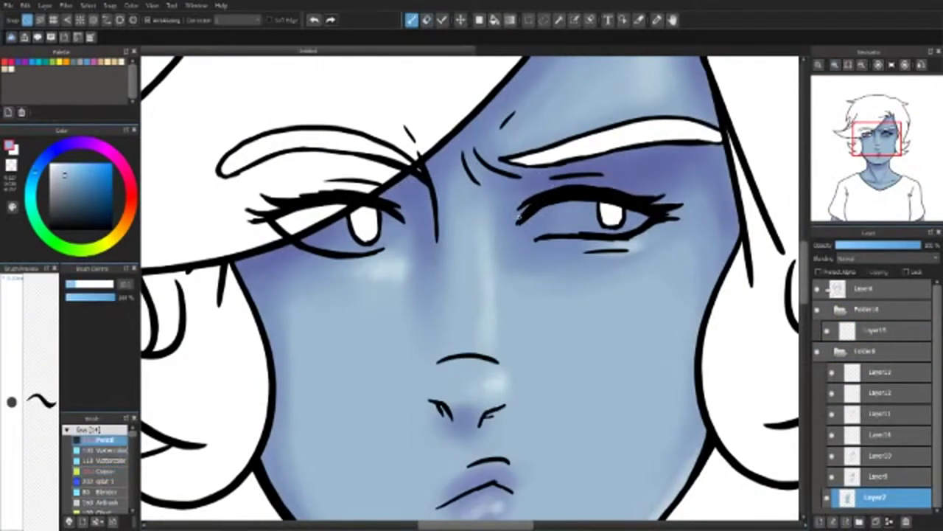
pyautogui.press('e')
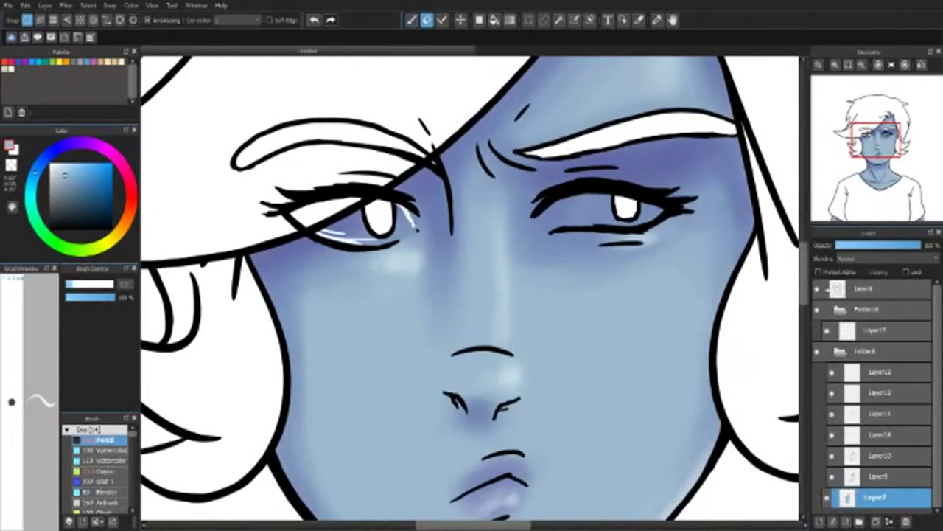
pyautogui.moveTo(401, 237); pyautogui.dragTo(409, 213)
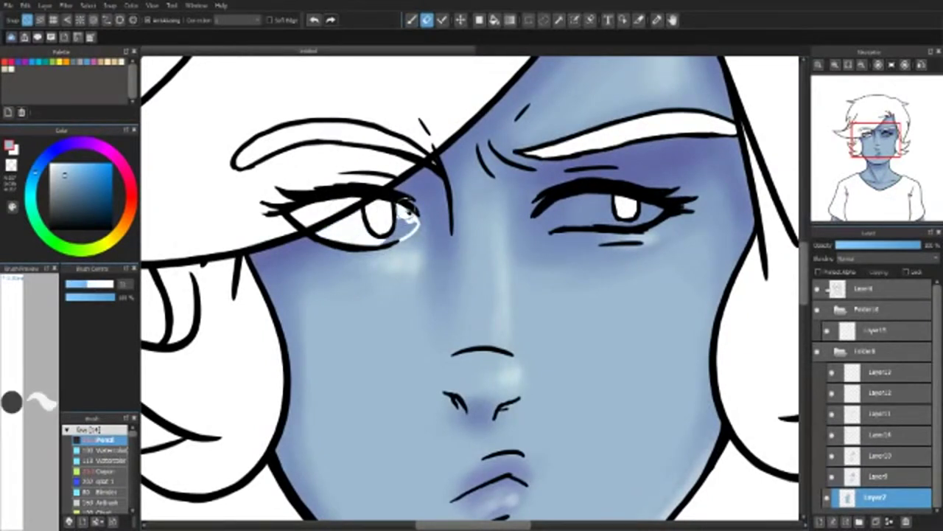
pyautogui.moveTo(542, 226)
pyautogui.mouseDown()
pyautogui.moveTo(657, 219)
pyautogui.moveTo(582, 199)
pyautogui.mouseUp()
pyautogui.press('p')
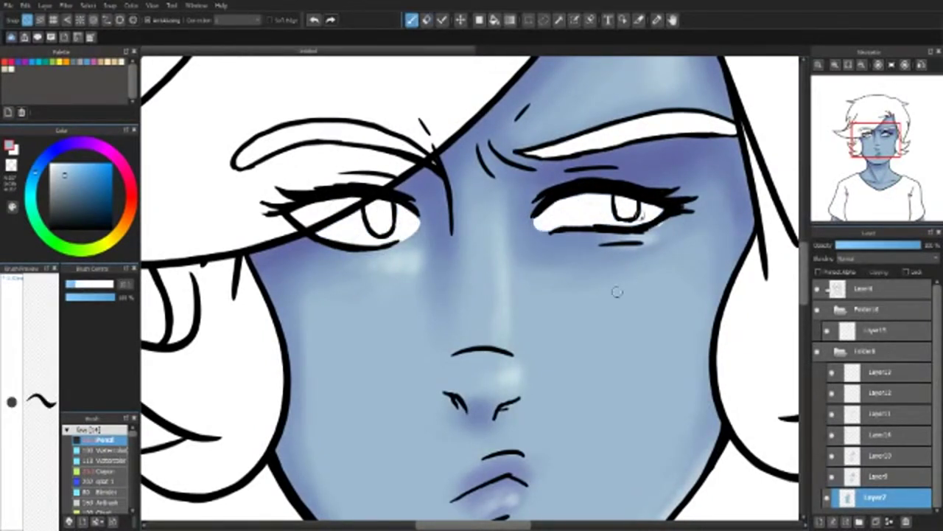
pyautogui.scroll(1, 516, 243)
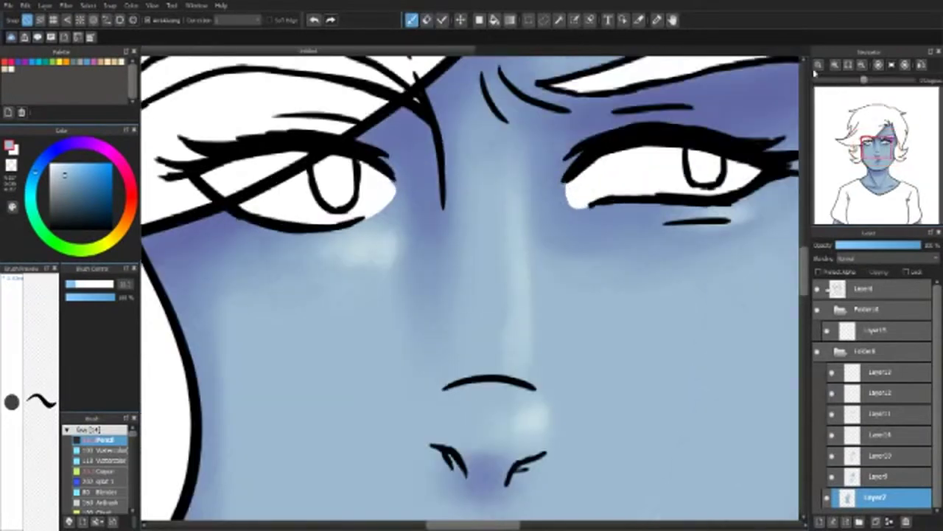
pyautogui.scroll(-5, 516, 242)
pyautogui.click(840, 351)
pyautogui.scroll(5, 472, 310)
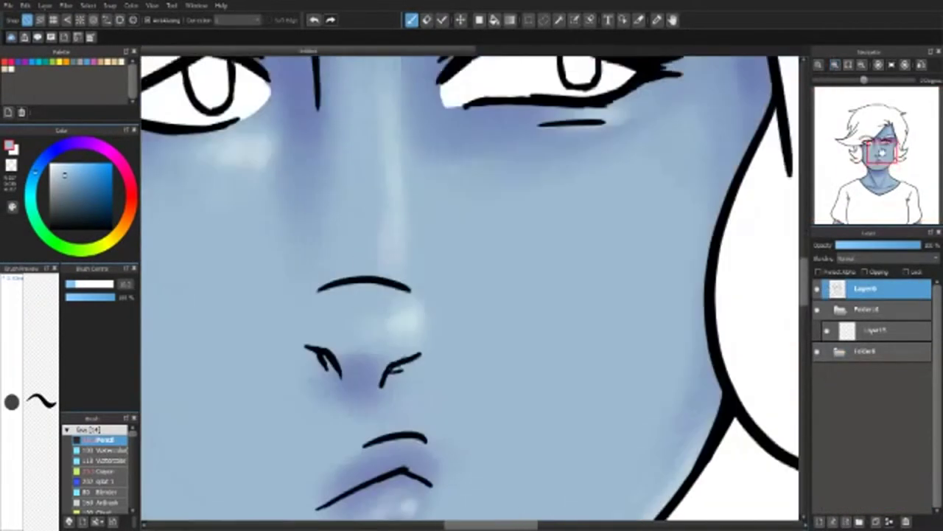
# - On the empty layer in the new folder, fill the hair and eyebrows with a flat green
pyautogui.click(426, 20)
pyautogui.click(877, 330)
pyautogui.scroll(-5, 472, 295)
pyautogui.press('p')
pyautogui.click(90, 182)
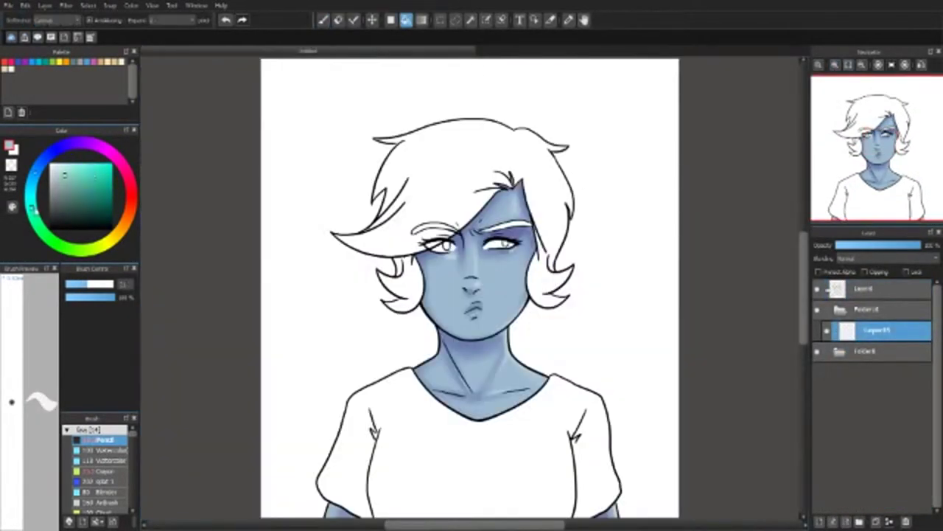
pyautogui.scroll(5, 471, 295)
pyautogui.moveTo(792, 383); pyautogui.dragTo(509, 221)
pyautogui.moveTo(698, 231); pyautogui.dragTo(406, 422)
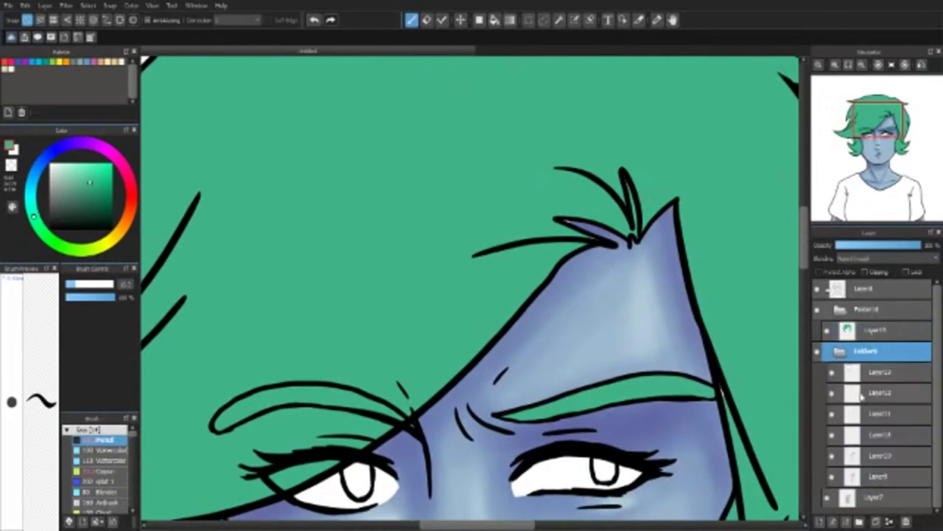
pyautogui.moveTo(882, 134)
pyautogui.mouseDown()
pyautogui.moveTo(901, 146)
pyautogui.moveTo(870, 164)
pyautogui.moveTo(850, 148)
pyautogui.moveTo(881, 120)
pyautogui.mouseUp()
# - Add a clipped layer above the green hair base and paint soft darker teal shadows along the fringe and crown with a Watercolor brush
pyautogui.click(884, 522)
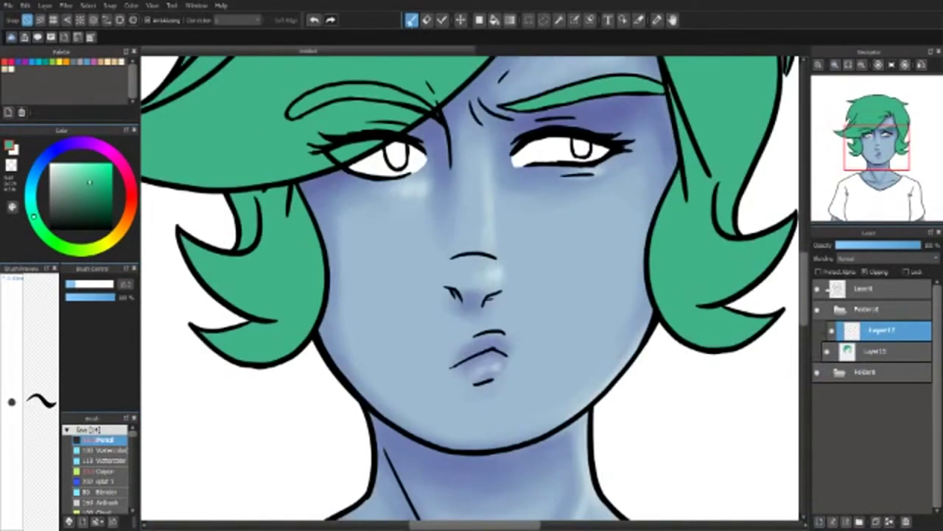
pyautogui.click(103, 460)
pyautogui.moveTo(286, 217); pyautogui.dragTo(449, 254)
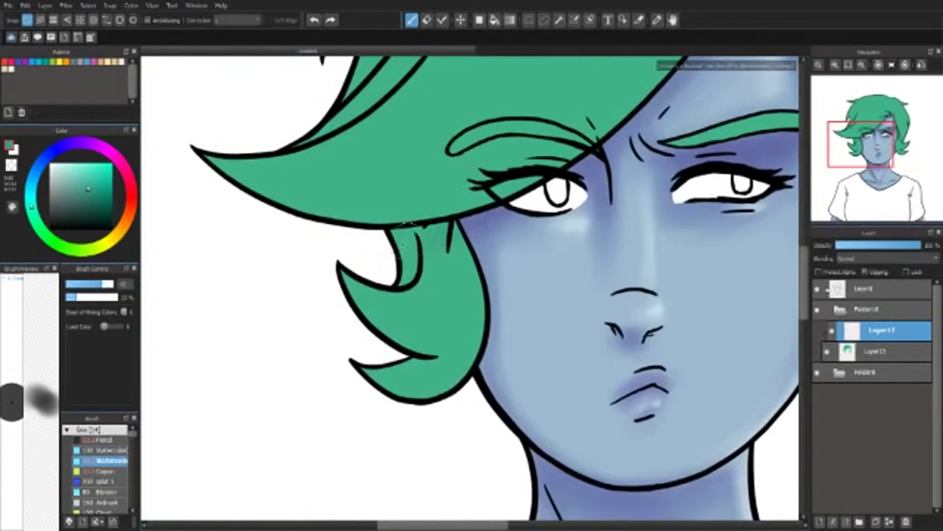
pyautogui.moveTo(347, 93); pyautogui.dragTo(337, 321)
pyautogui.moveTo(501, 140); pyautogui.dragTo(360, 313)
pyautogui.moveTo(221, 403)
pyautogui.mouseDown()
pyautogui.moveTo(358, 434)
pyautogui.moveTo(545, 413)
pyautogui.mouseUp()
pyautogui.moveTo(612, 243); pyautogui.dragTo(752, 221)
pyautogui.moveTo(435, 280)
pyautogui.mouseDown()
pyautogui.moveTo(353, 191)
pyautogui.moveTo(487, 74)
pyautogui.mouseUp()
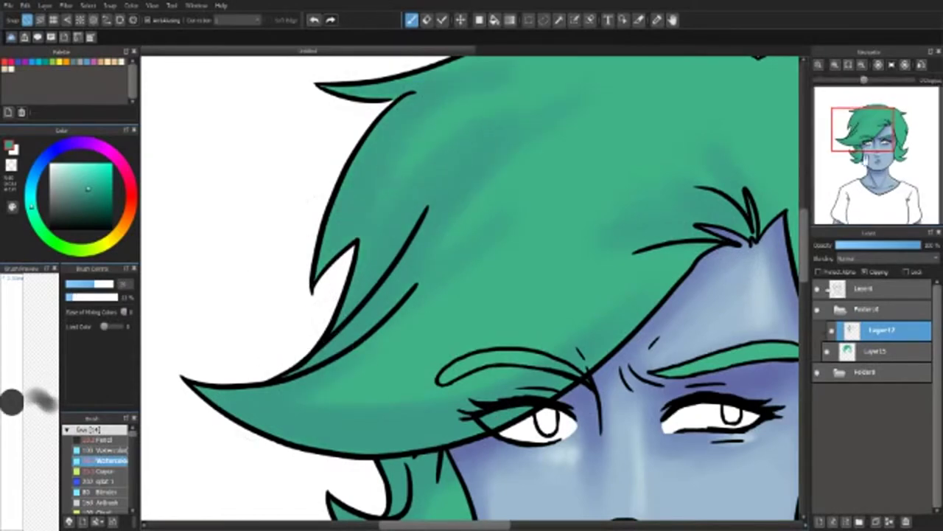
# - Extend the soft teal shading over the parting, the crown and the side hair beside the uncovered eye
pyautogui.scroll(2, 386, 107)
pyautogui.hscroll(5, 386, 107)
pyautogui.scroll(-2, 480, 223)
pyautogui.hscroll(-3, 480, 224)
pyautogui.scroll(2, 479, 223)
pyautogui.hscroll(3, 480, 223)
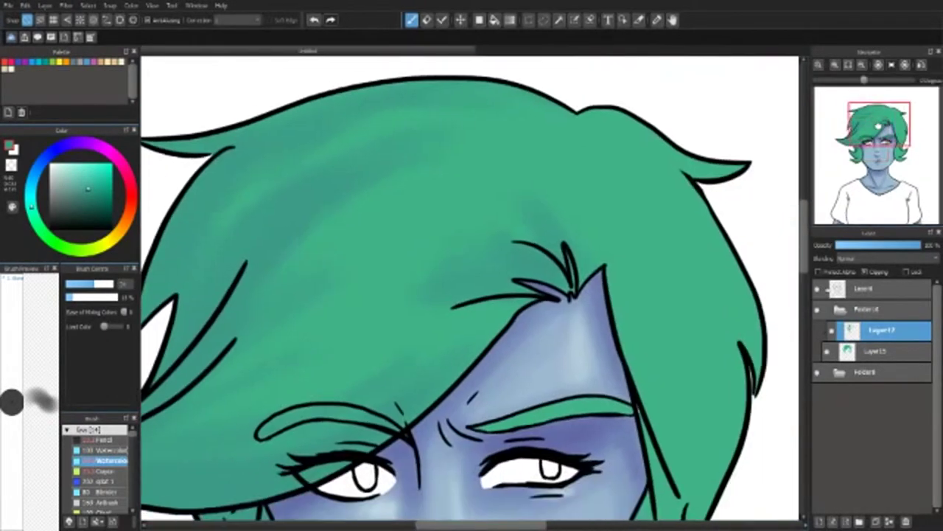
pyautogui.scroll(-3, 566, 325)
pyautogui.hscroll(2, 566, 324)
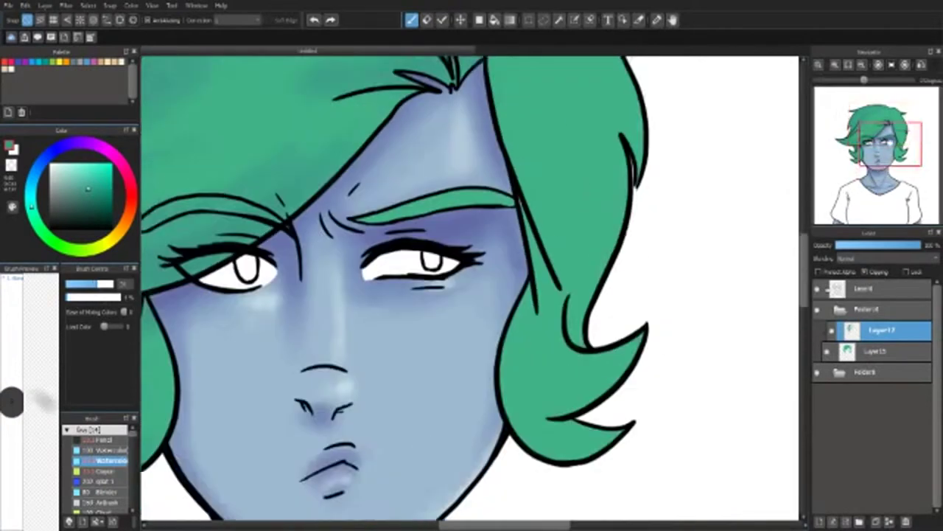
pyautogui.scroll(1, 566, 324)
pyautogui.scroll(1, 566, 324)
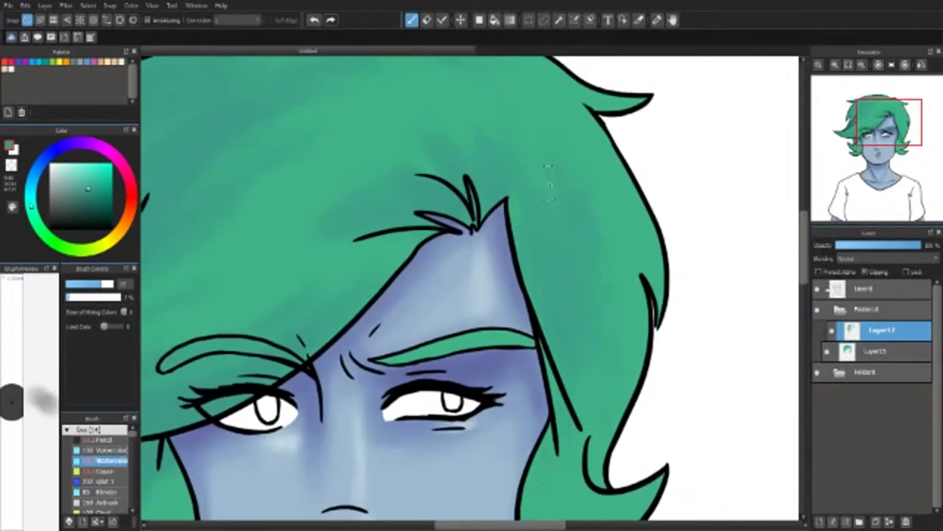
pyautogui.scroll(-3, 549, 180)
pyautogui.hscroll(-1, 549, 180)
pyautogui.scroll(3, 223, 241)
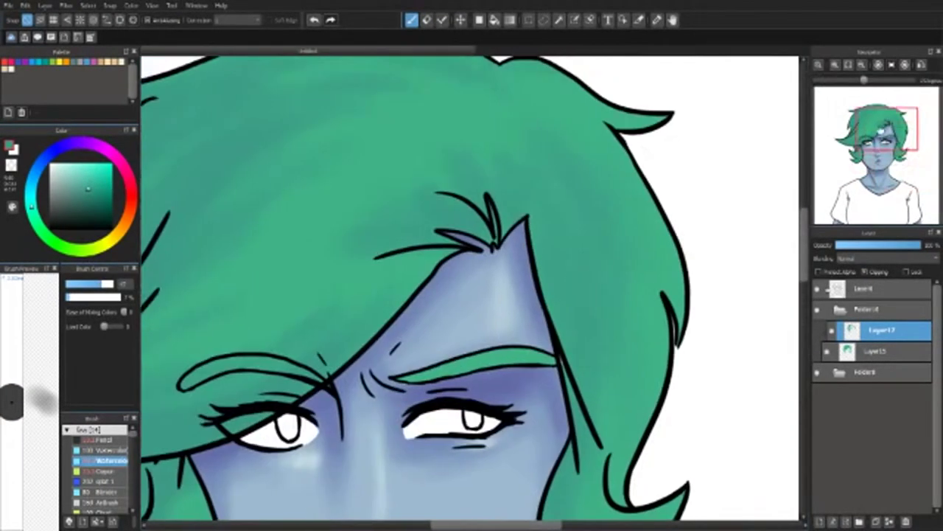
# - Build up and blend the teal shading across the back of the crown and the long fringe tip
pyautogui.hscroll(1, 431, 262)
pyautogui.scroll(2, 562, 222)
pyautogui.hscroll(-1, 562, 221)
pyautogui.scroll(-4, 561, 221)
pyautogui.scroll(4, 562, 221)
pyautogui.scroll(-3, 434, 298)
pyautogui.hscroll(-1, 434, 299)
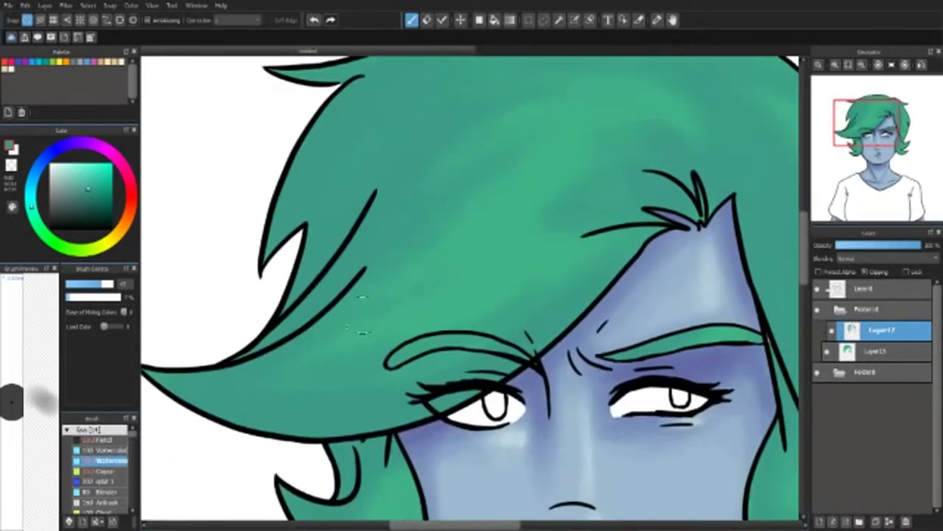
# - Add another clipped layer and deepen the shadows on the crown, parting, fringe and side curls with a darker teal
pyautogui.scroll(-5, 302, 451)
pyautogui.hotkey('ctrl', 'shift', 'n')
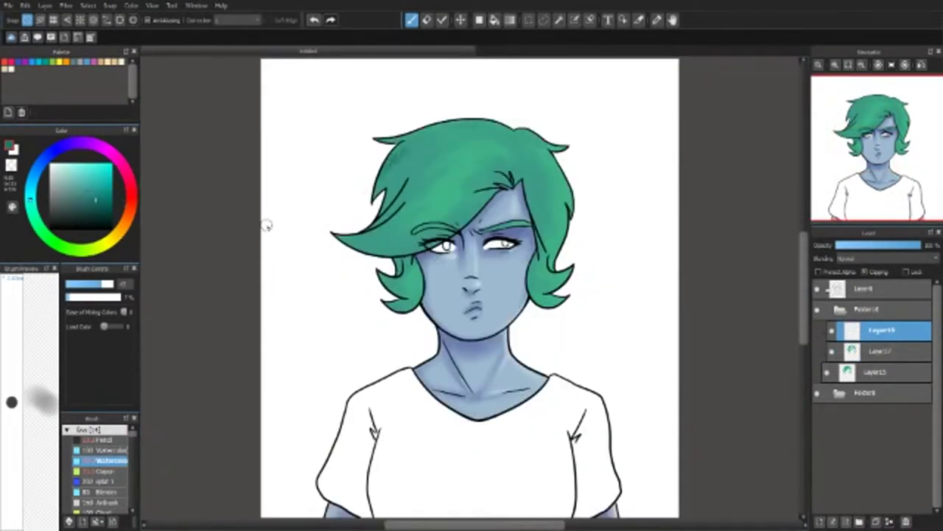
pyautogui.scroll(3, 315, 227)
pyautogui.scroll(1, 321, 258)
pyautogui.moveTo(326, 275)
pyautogui.mouseDown()
pyautogui.moveTo(383, 221)
pyautogui.moveTo(295, 339)
pyautogui.moveTo(427, 353)
pyautogui.mouseUp()
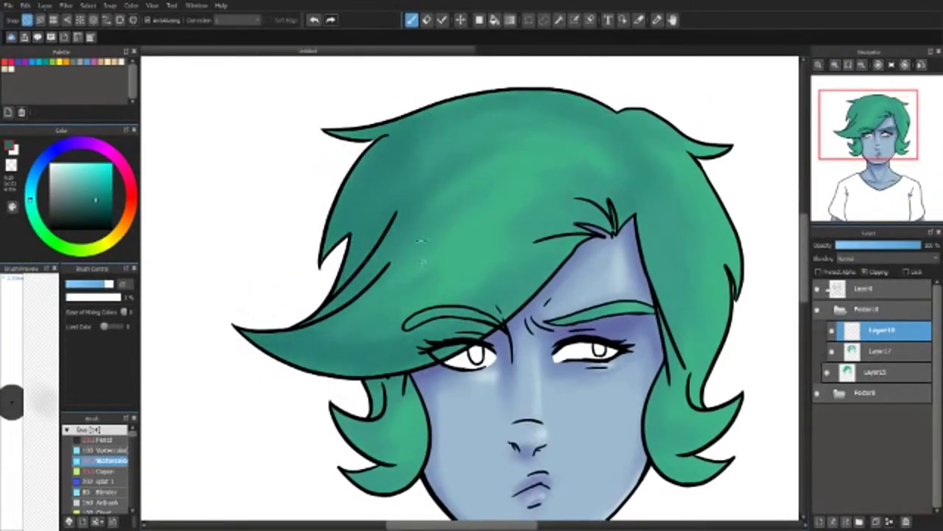
pyautogui.moveTo(558, 213)
pyautogui.mouseDown()
pyautogui.moveTo(652, 210)
pyautogui.moveTo(601, 159)
pyautogui.mouseUp()
pyautogui.moveTo(645, 409); pyautogui.dragTo(695, 433)
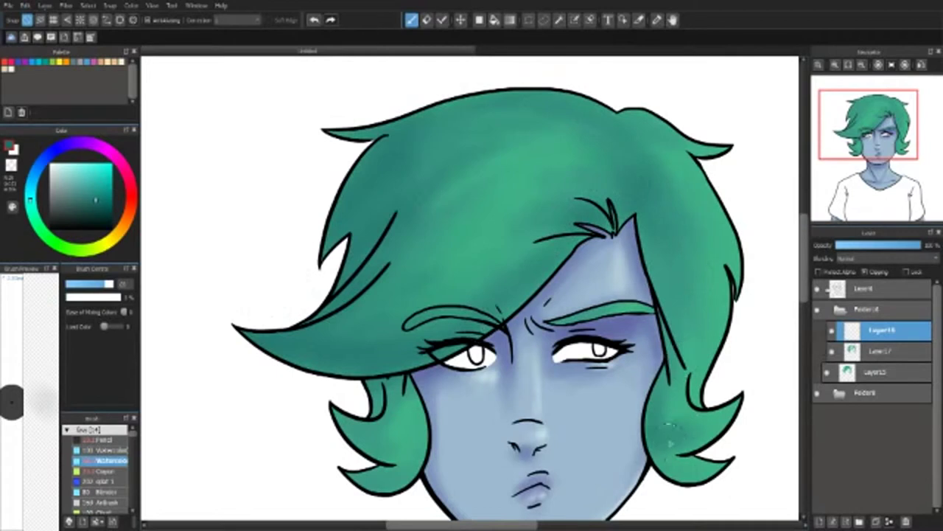
pyautogui.moveTo(538, 152); pyautogui.dragTo(379, 182)
pyautogui.moveTo(394, 384); pyautogui.dragTo(388, 474)
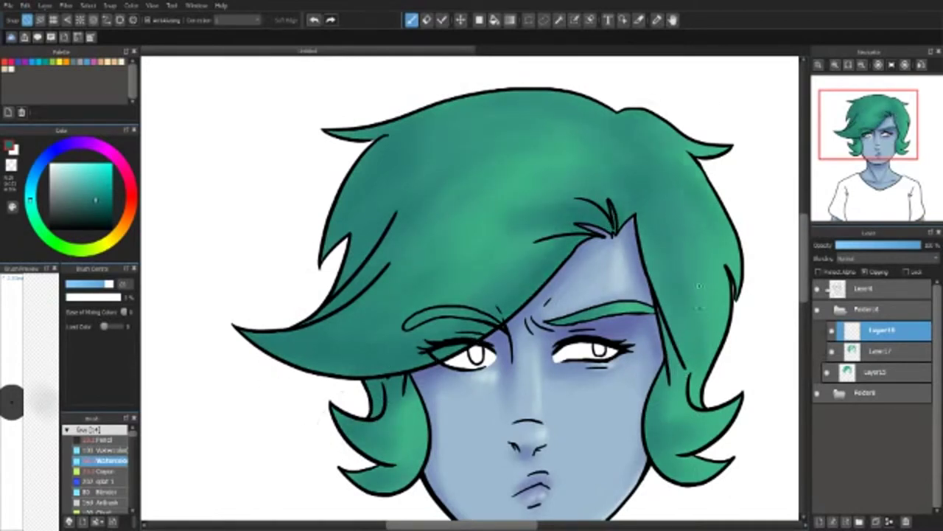
# - Add a further clipped hair layer and tint the outer hair shadows with a bluer teal
pyautogui.scroll(-4, 868, 147)
pyautogui.scroll(4, 471, 114)
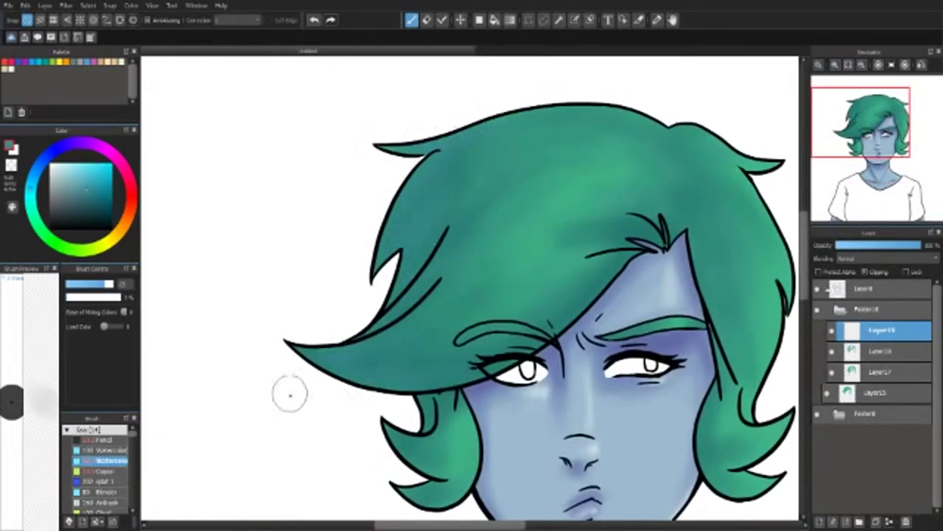
pyautogui.scroll(-2, 543, 320)
pyautogui.scroll(2, 709, 175)
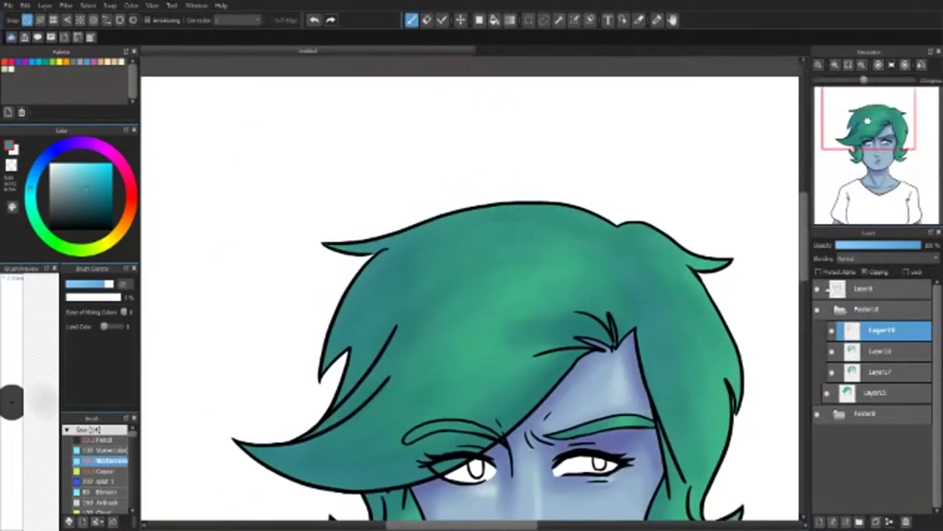
pyautogui.scroll(-2, 726, 343)
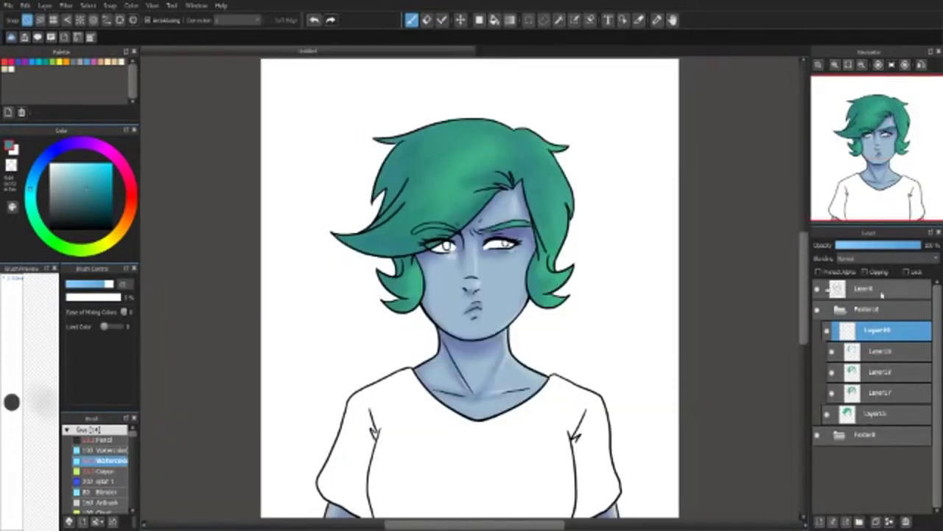
# - On a new clipped hair layer, paint thin magenta streaks sweeping from the parting along the fringe with a Fluffy brush
pyautogui.scroll(2, 518, 328)
pyautogui.click(125, 481)
pyautogui.scroll(-3, 100, 472)
pyautogui.click(103, 448)
pyautogui.moveTo(218, 168); pyautogui.dragTo(263, 344)
pyautogui.moveTo(567, 206); pyautogui.dragTo(324, 295)
pyautogui.hotkey('ctrl', 'z')
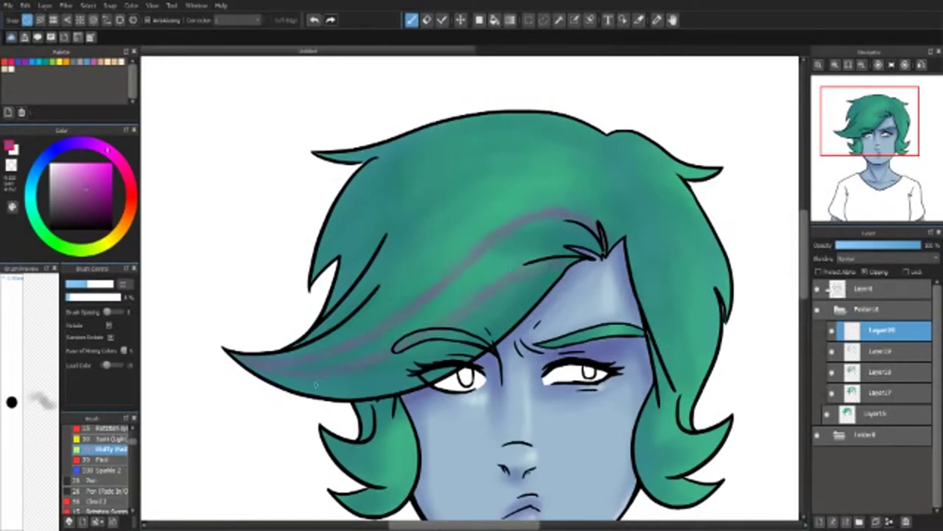
pyautogui.moveTo(721, 305); pyautogui.dragTo(563, 214)
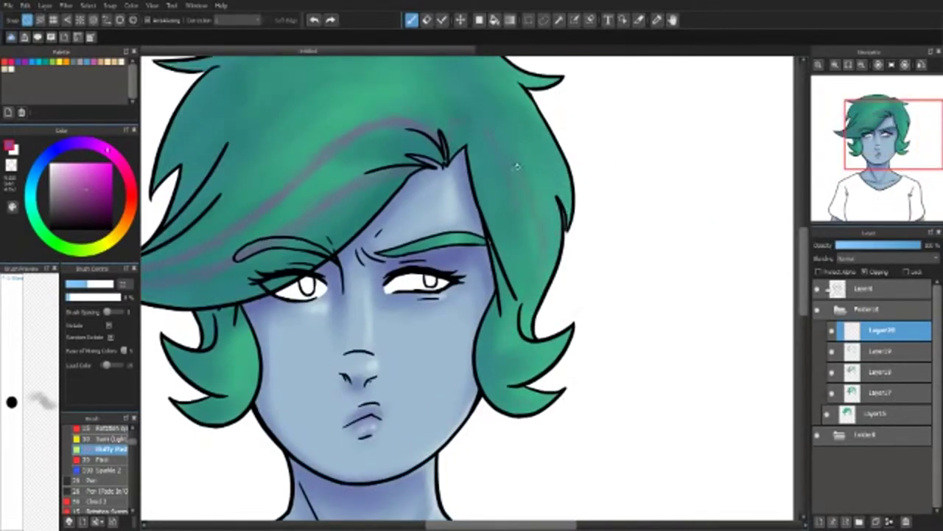
pyautogui.moveTo(361, 135); pyautogui.dragTo(516, 244)
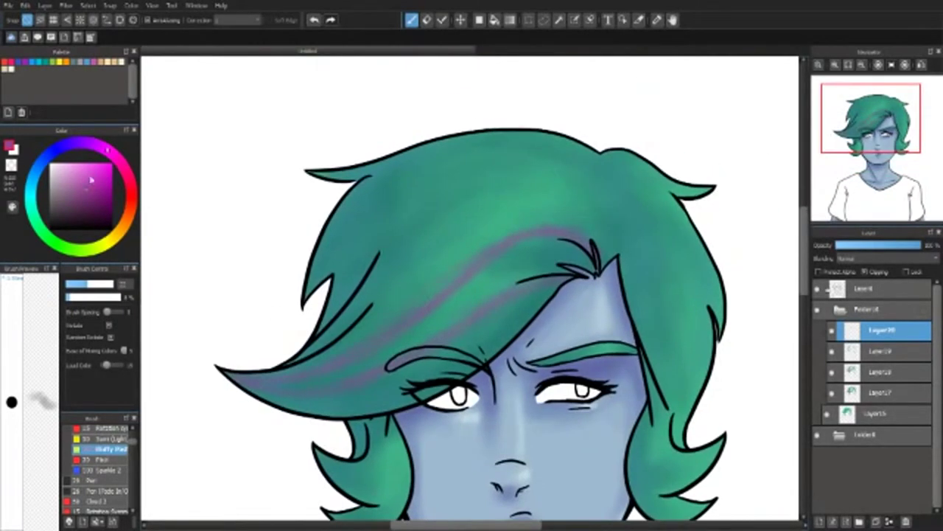
pyautogui.hotkey('ctrl', '0')
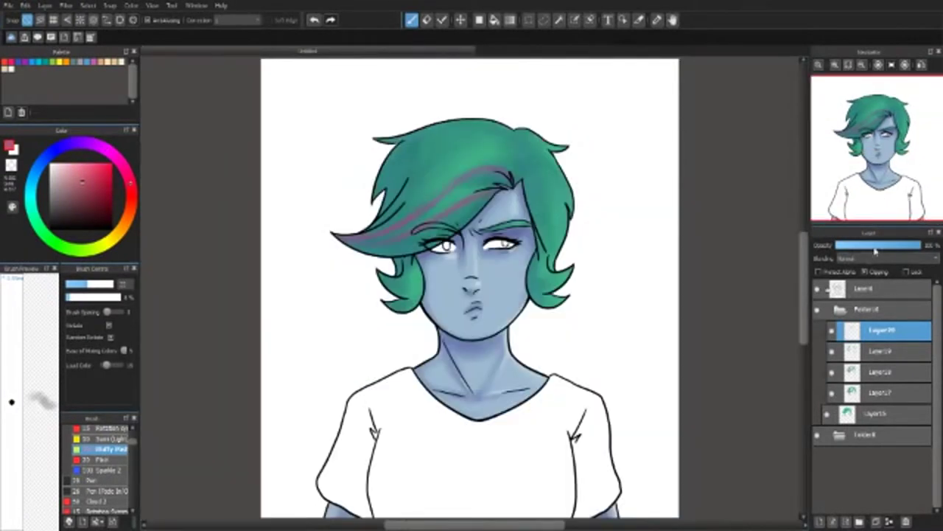
# - Add a clipped layer above the streaks and paint soft pale yellow-green highlights on the crown, fringe and side hair with a Watercolor brush
pyautogui.click(819, 521)
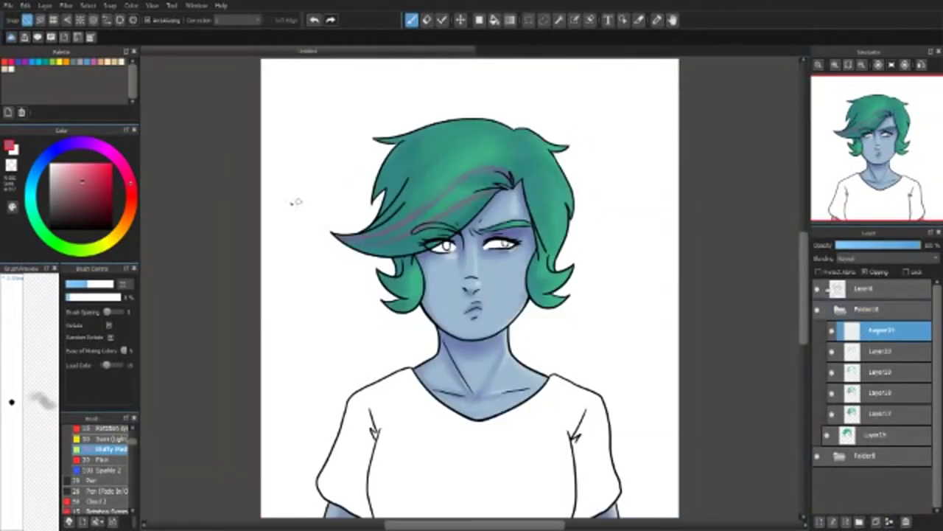
pyautogui.click(33, 195)
pyautogui.click(65, 174)
pyautogui.scroll(3, 96, 464)
pyautogui.click(103, 449)
pyautogui.scroll(5, 453, 156)
pyautogui.moveTo(453, 156)
pyautogui.mouseDown()
pyautogui.moveTo(442, 191)
pyautogui.moveTo(457, 250)
pyautogui.moveTo(136, 259)
pyautogui.moveTo(398, 347)
pyautogui.mouseUp()
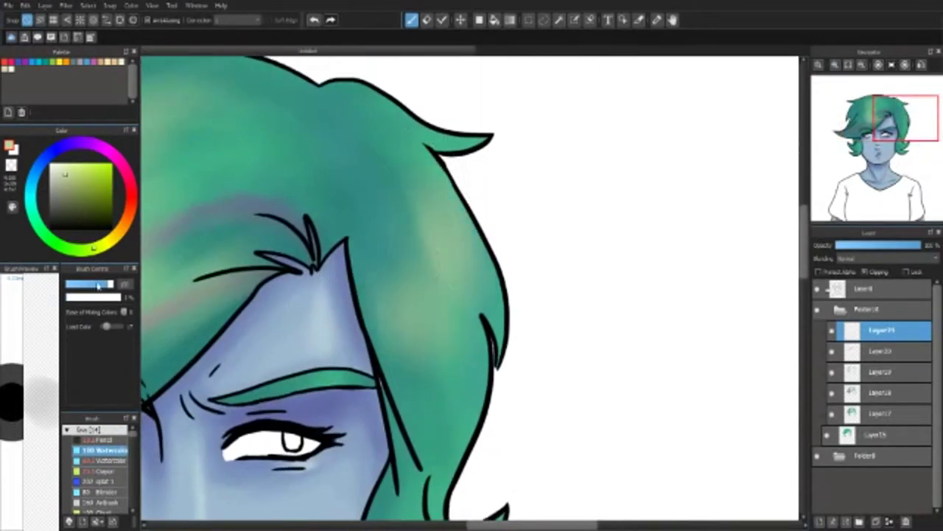
# - Try heavier highlights in a paler yellow over the crown, fringe and side hair, and undo these strokes
pyautogui.moveTo(449, 221); pyautogui.dragTo(383, 339)
pyautogui.moveTo(466, 197)
pyautogui.mouseDown()
pyautogui.moveTo(743, 204)
pyautogui.moveTo(764, 242)
pyautogui.mouseUp()
pyautogui.moveTo(351, 168)
pyautogui.mouseDown()
pyautogui.moveTo(376, 186)
pyautogui.moveTo(444, 346)
pyautogui.mouseUp()
pyautogui.moveTo(346, 173)
pyautogui.mouseDown()
pyautogui.moveTo(369, 336)
pyautogui.moveTo(413, 270)
pyautogui.moveTo(359, 194)
pyautogui.moveTo(404, 368)
pyautogui.moveTo(362, 189)
pyautogui.mouseUp()
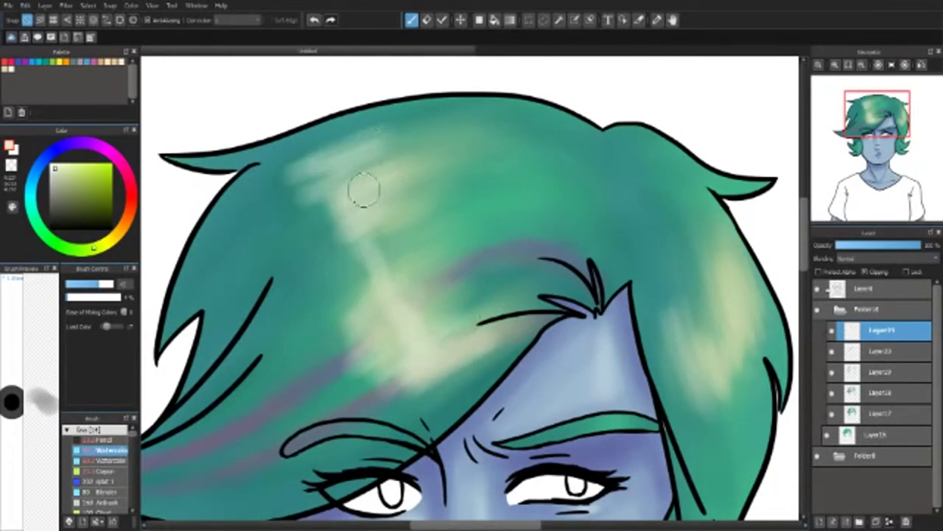
pyautogui.hotkey('ctrl', '0')
pyautogui.hotkey('ctrl', 'z')
pyautogui.hotkey('ctrl', 'z')
pyautogui.hotkey('ctrl', 'z')
pyautogui.hotkey('ctrl', 'z')
# - Paint soft pale yellow highlights on the right side hair, its lower curl and the fringe with the Watercolor brush
pyautogui.click(833, 65)
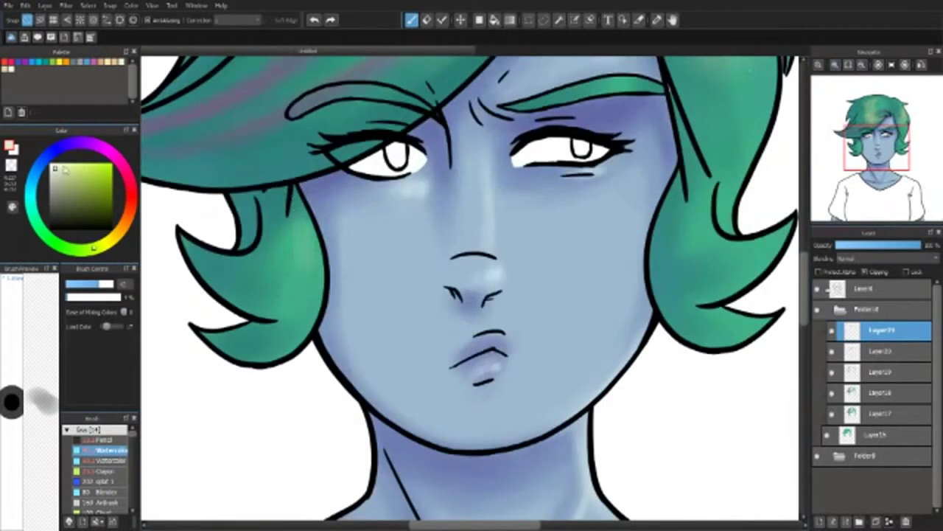
pyautogui.moveTo(741, 258)
pyautogui.mouseDown()
pyautogui.moveTo(616, 243)
pyautogui.moveTo(596, 280)
pyautogui.mouseUp()
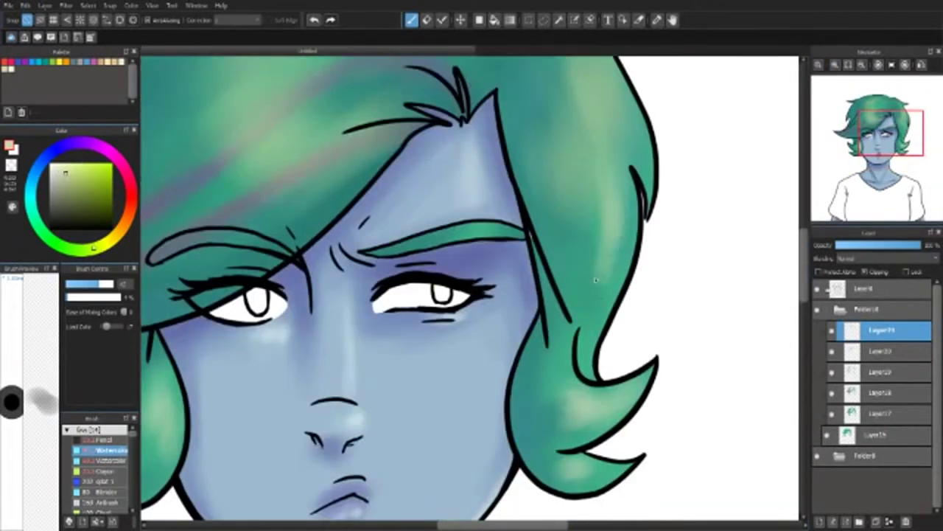
pyautogui.scroll(3, 649, 140)
pyautogui.press(']')
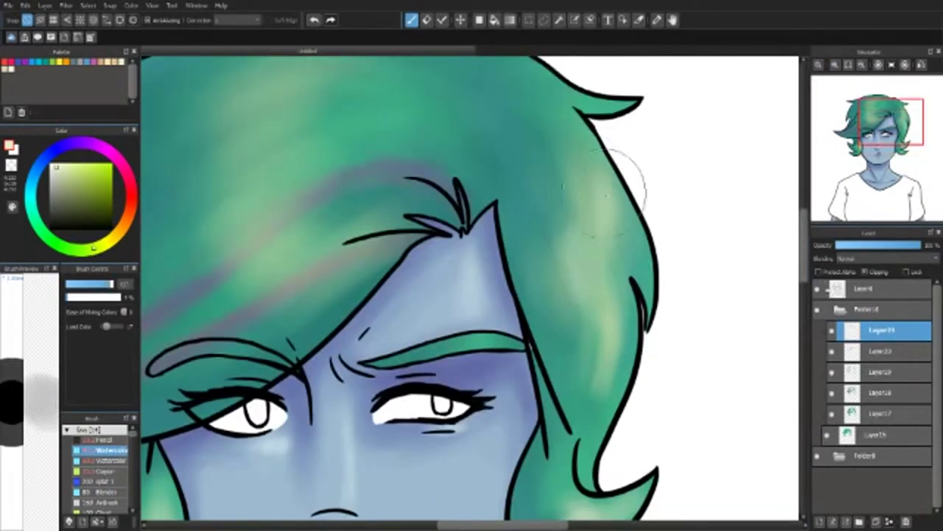
pyautogui.scroll(-3, 282, 405)
pyautogui.hscroll(-4, 282, 405)
pyautogui.press('[')
pyautogui.scroll(3, 282, 406)
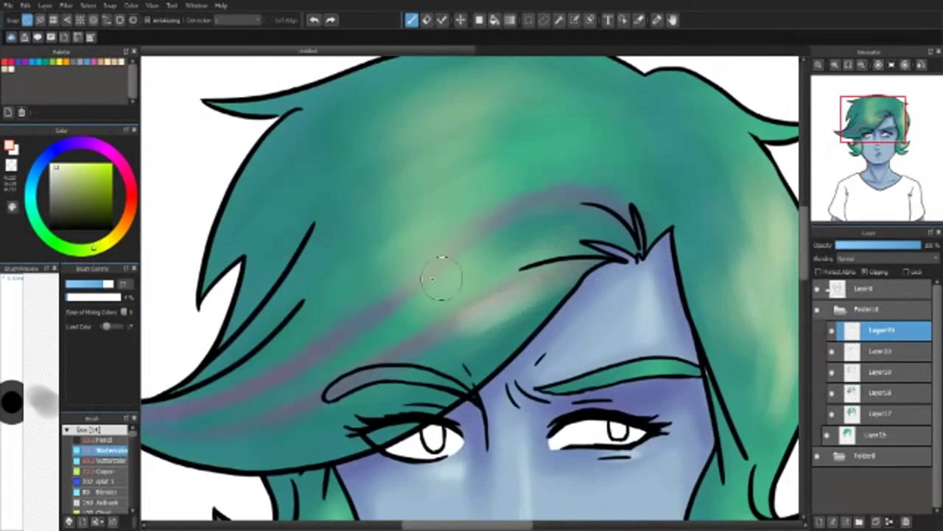
# - Switch to the softer Watercolor brush and blend pale highlights into the fringe, crown and left side curl
pyautogui.click(109, 459)
pyautogui.moveTo(477, 274); pyautogui.dragTo(435, 81)
pyautogui.hscroll(3, 600, 179)
pyautogui.scroll(-4, 599, 179)
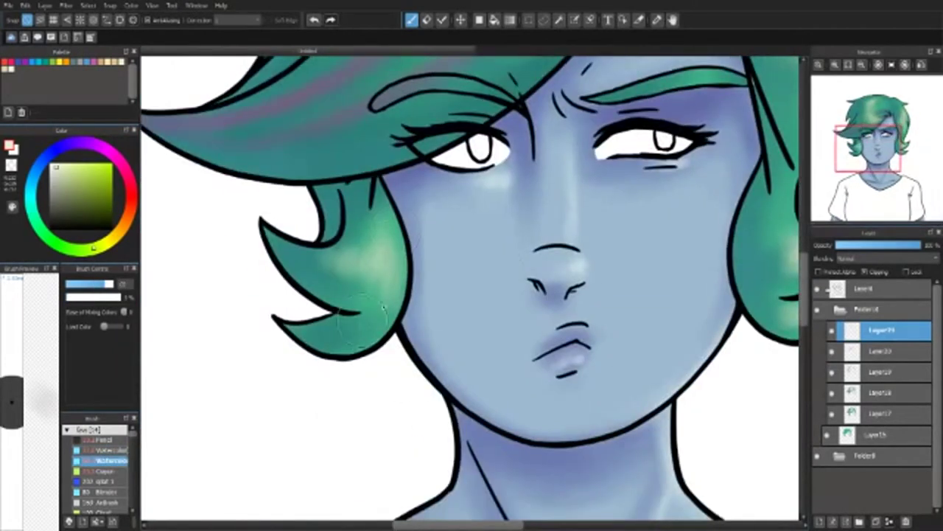
pyautogui.scroll(-3, 599, 179)
# - Create a new folder and layer above the hair folder and fill the shirt, replacing the first red with raspberry pink
pyautogui.click(888, 246)
pyautogui.click(840, 309)
pyautogui.hotkey('ctrl', 'shift', 'n')
pyautogui.hotkey('ctrl', 'g')
pyautogui.press('g')
pyautogui.click(471, 464)
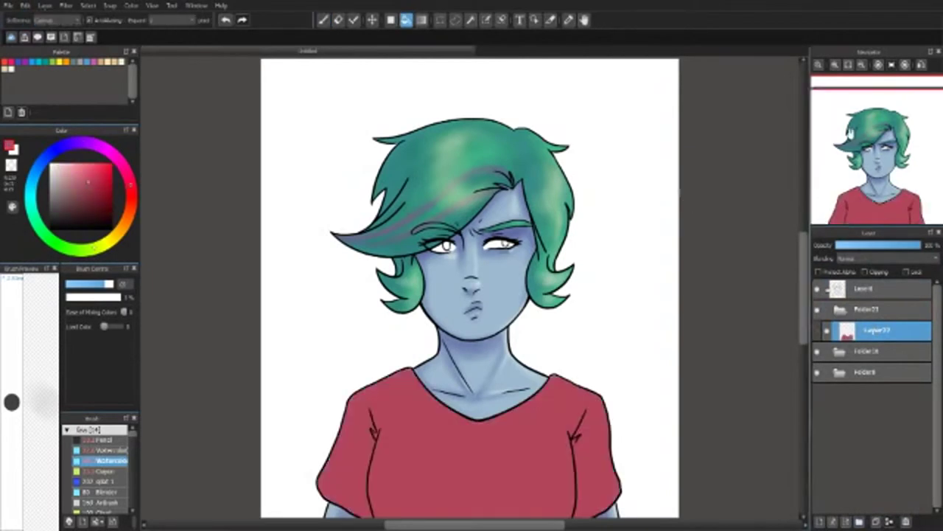
pyautogui.scroll(3, 227, 163)
pyautogui.hotkey('ctrl', 'z')
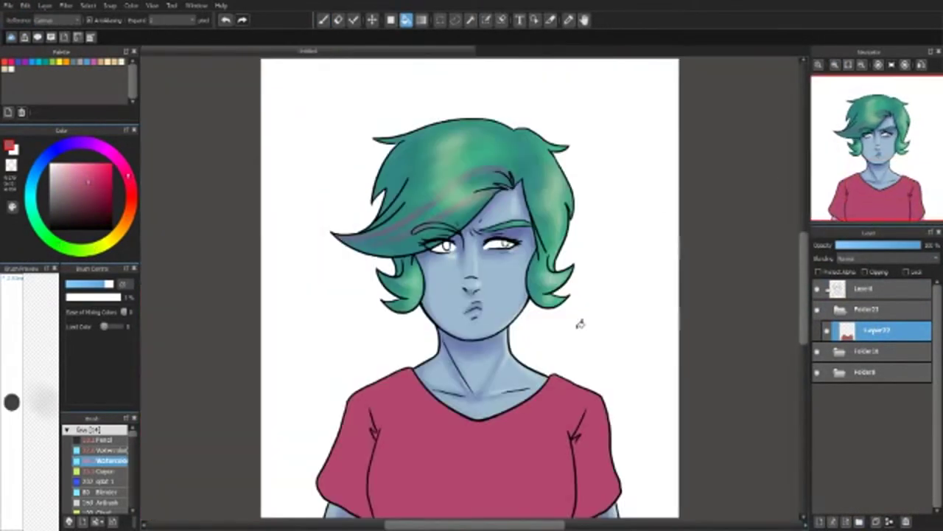
# - On a clipped shirt layer, paint darker raspberry shadows across the lower chest and both sleeves with an enlarged Watercolor brush
pyautogui.click(103, 450)
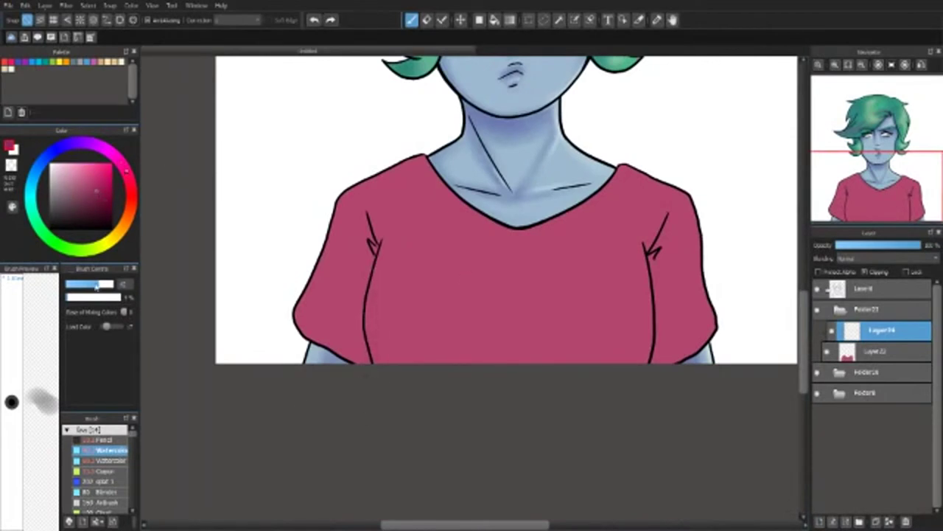
pyautogui.moveTo(96, 287); pyautogui.dragTo(113, 286)
pyautogui.moveTo(374, 347)
pyautogui.mouseDown()
pyautogui.moveTo(391, 309)
pyautogui.moveTo(440, 386)
pyautogui.mouseUp()
pyautogui.moveTo(586, 313)
pyautogui.mouseDown()
pyautogui.moveTo(575, 394)
pyautogui.moveTo(541, 377)
pyautogui.moveTo(511, 334)
pyautogui.moveTo(639, 348)
pyautogui.mouseUp()
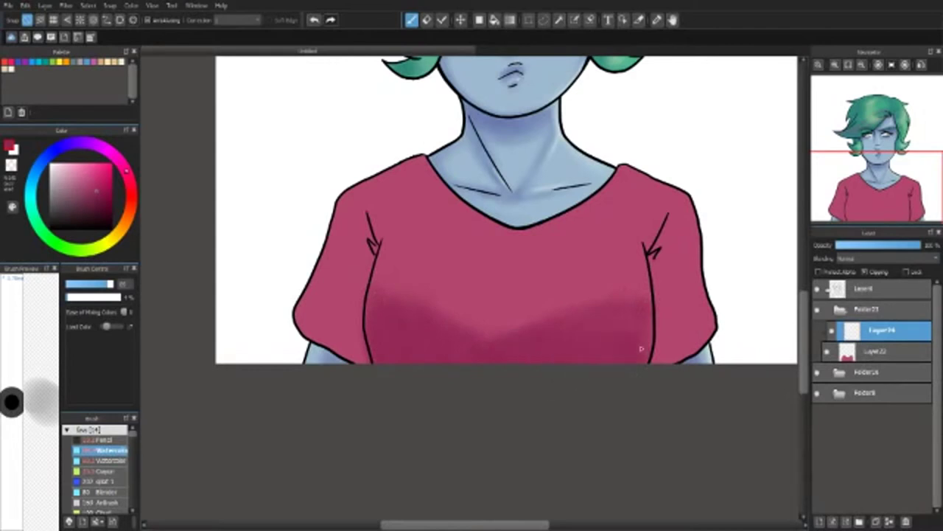
pyautogui.moveTo(368, 266); pyautogui.dragTo(346, 360)
pyautogui.moveTo(681, 361); pyautogui.dragTo(664, 265)
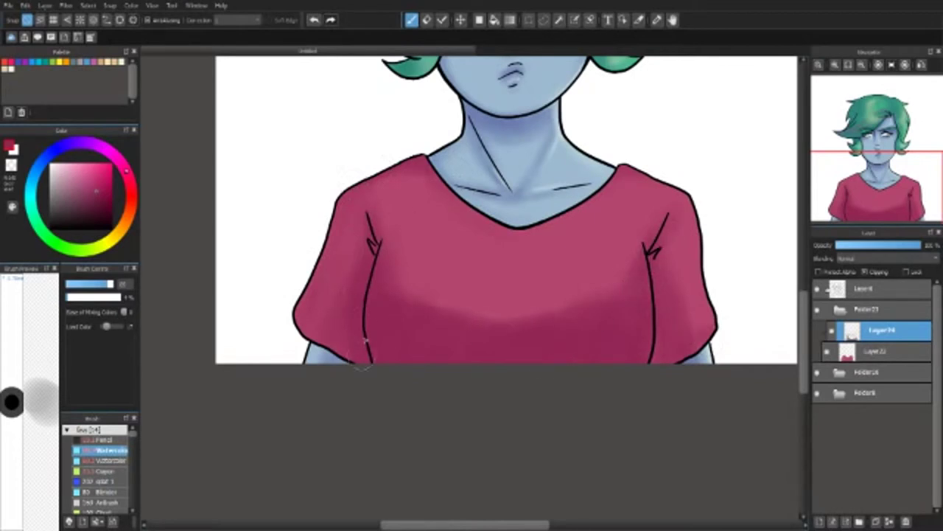
# - Add another clipped shirt layer and deepen the chest, side and sleeve shadows in plum with the softer Watercolor brush
pyautogui.click(819, 521)
pyautogui.click(108, 199)
pyautogui.click(103, 460)
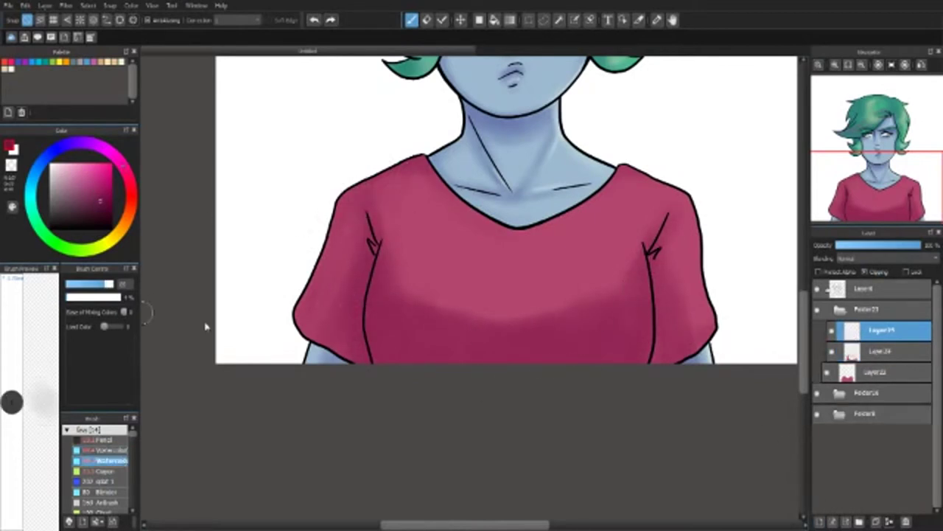
pyautogui.moveTo(647, 335); pyautogui.dragTo(652, 266)
pyautogui.moveTo(368, 177)
pyautogui.mouseDown()
pyautogui.moveTo(310, 335)
pyautogui.moveTo(358, 333)
pyautogui.mouseUp()
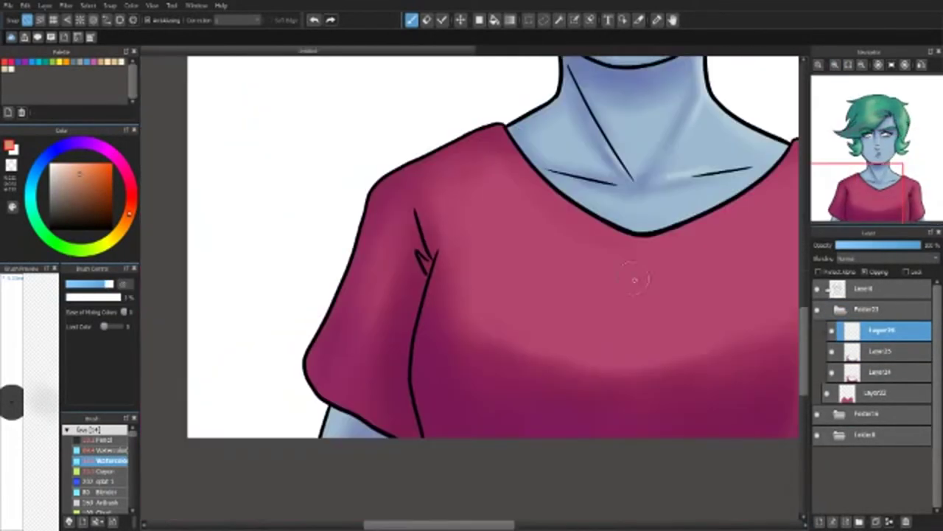
# - Paint soft orange reflected light along the sides and lower chest of the shirt on the top clipped layer
pyautogui.moveTo(442, 283); pyautogui.dragTo(460, 395)
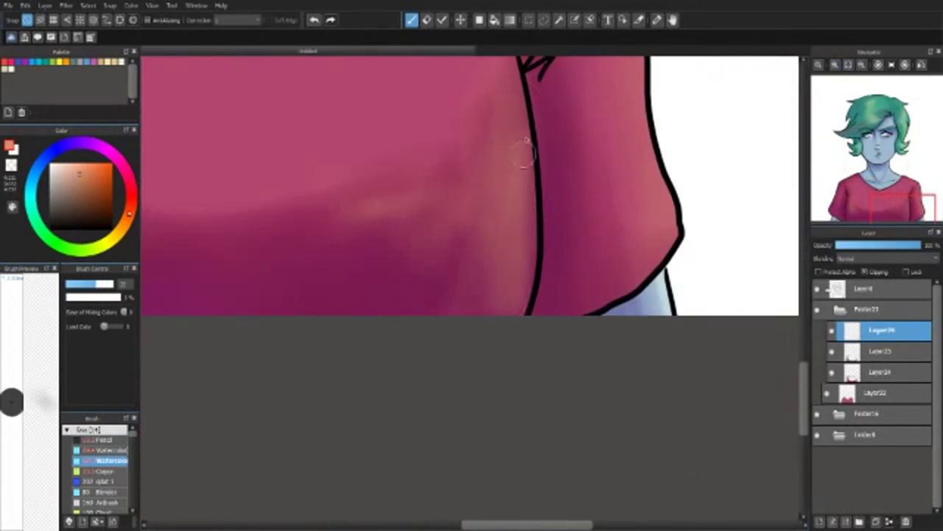
# - Shade the upper part of both eye whites in pale grey-blue on a clipped layer with the Pencil brush
pyautogui.scroll(5, 526, 152)
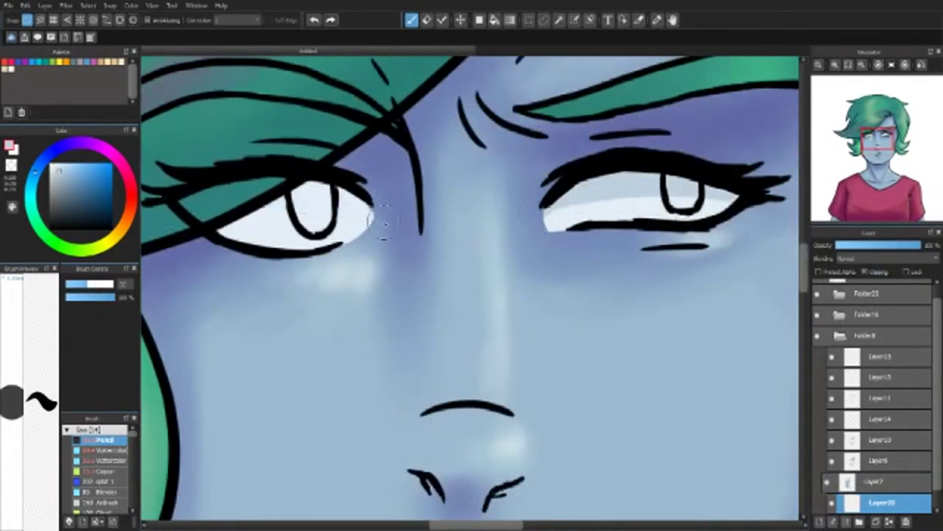
pyautogui.scroll(-1, 877, 413)
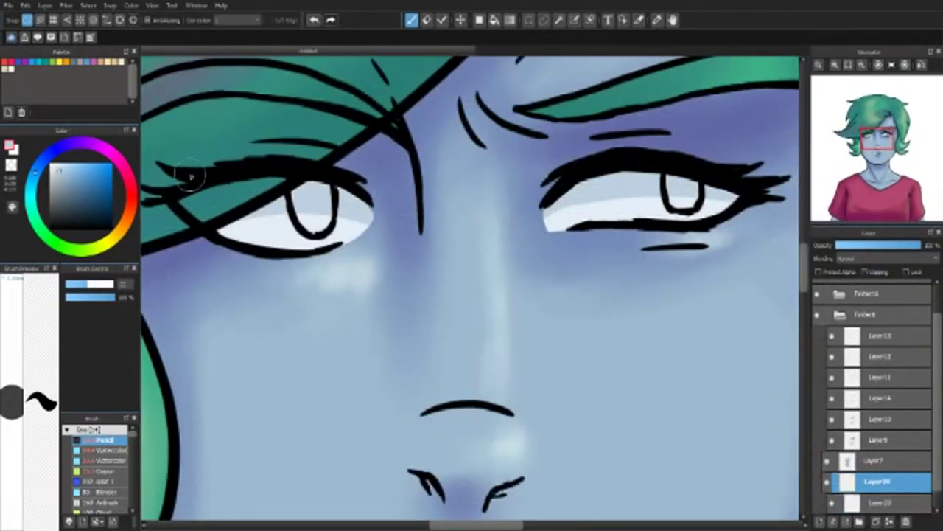
# - Colour the left iris in purple with darker upper shading, a dark pupil and pink highlights
pyautogui.click(115, 166)
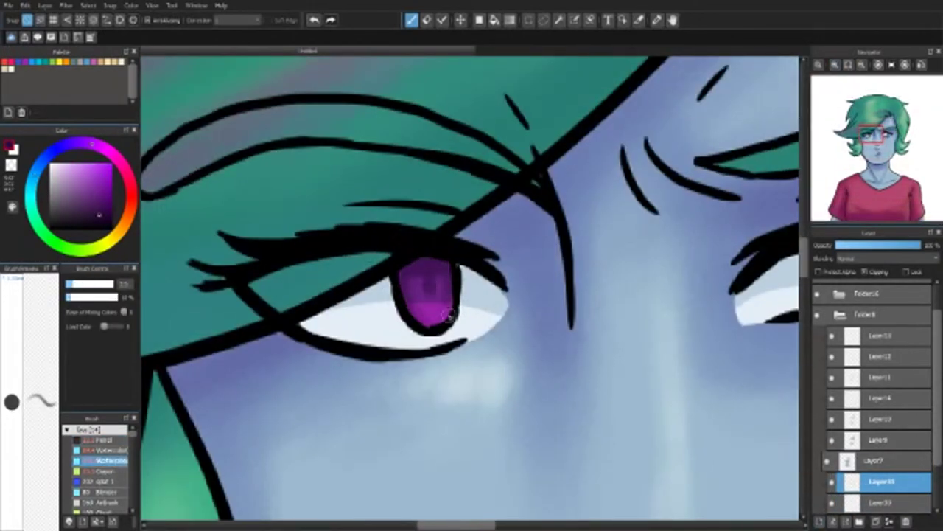
pyautogui.click(103, 439)
pyautogui.moveTo(111, 284); pyautogui.dragTo(81, 286)
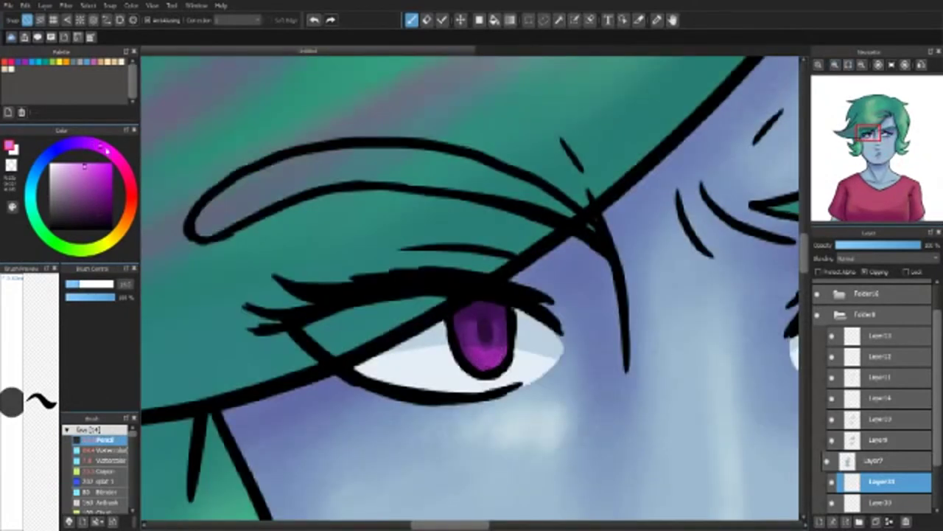
pyautogui.click(103, 450)
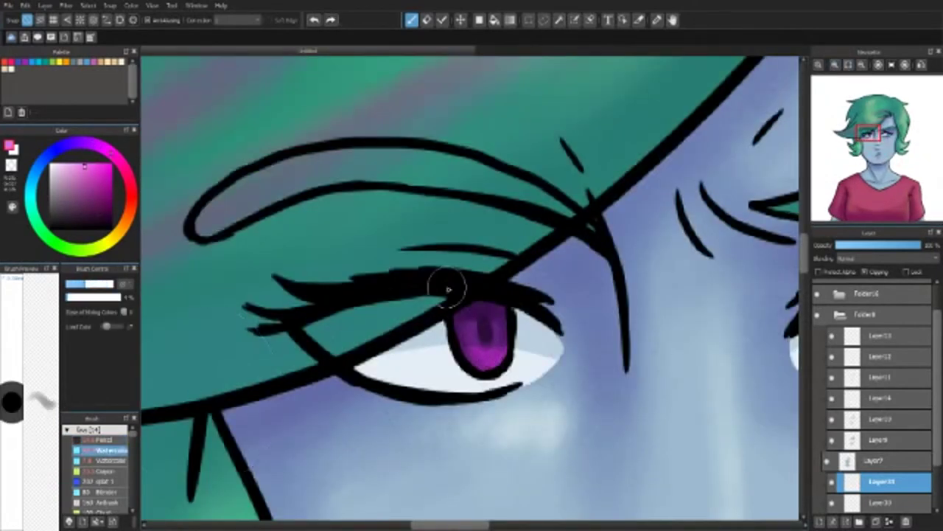
# - Shade the right iris dark blue over bright cyan, draw a dark pupil and add a cyan glow
pyautogui.scroll(2, 490, 359)
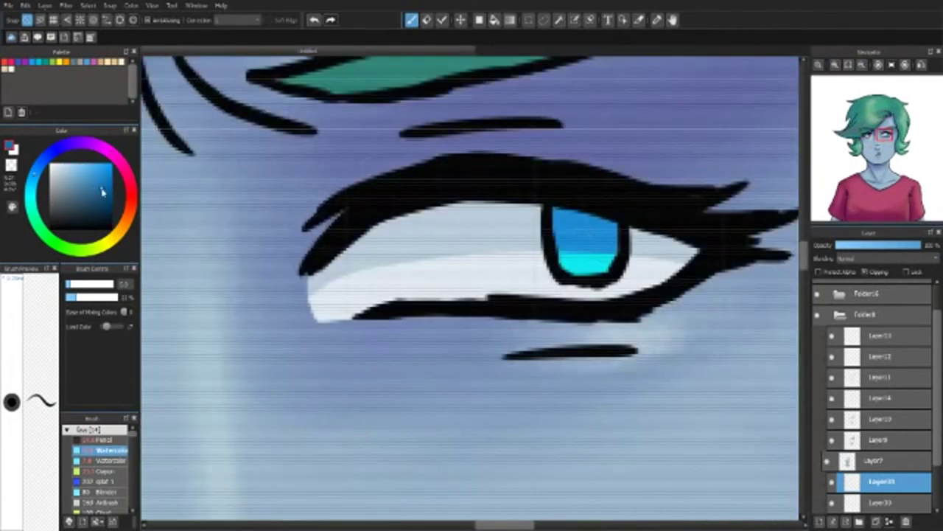
pyautogui.moveTo(582, 221); pyautogui.dragTo(621, 249)
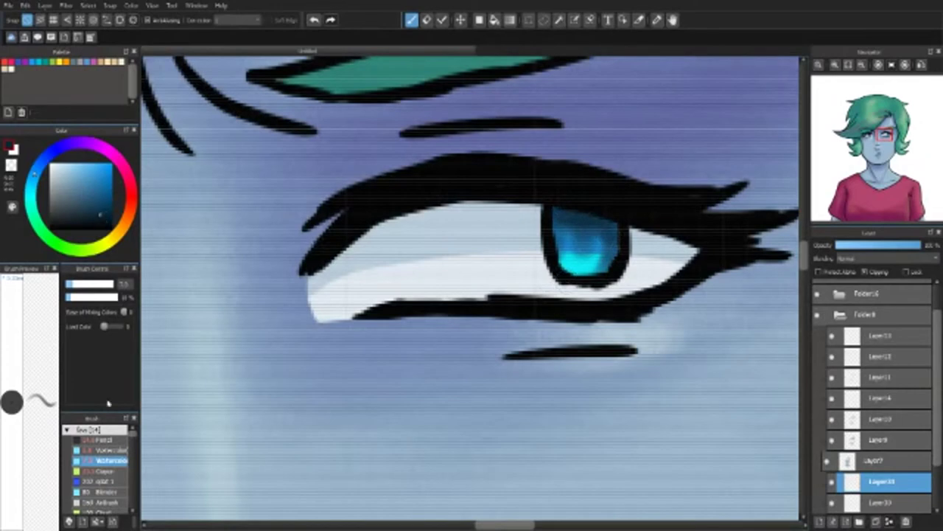
pyautogui.click(103, 439)
pyautogui.moveTo(589, 234); pyautogui.dragTo(583, 252)
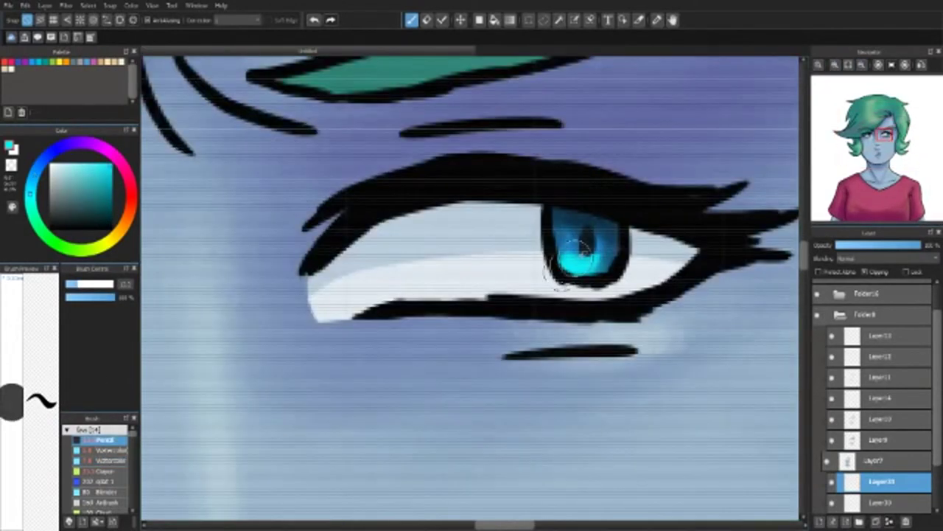
pyautogui.click(103, 450)
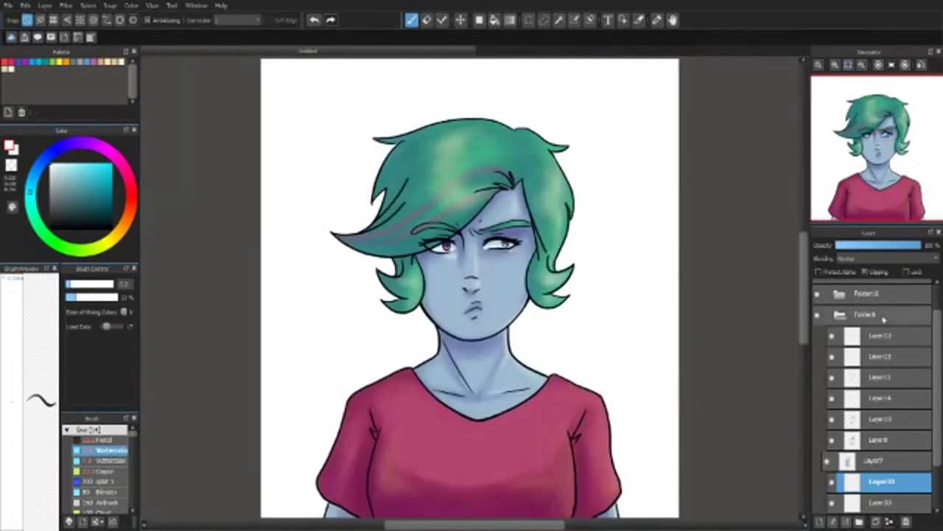
# - Add a clipped layer at the top of the skin folder and set up the Splatter Brush in light blue
pyautogui.click(866, 347)
pyautogui.click(833, 351)
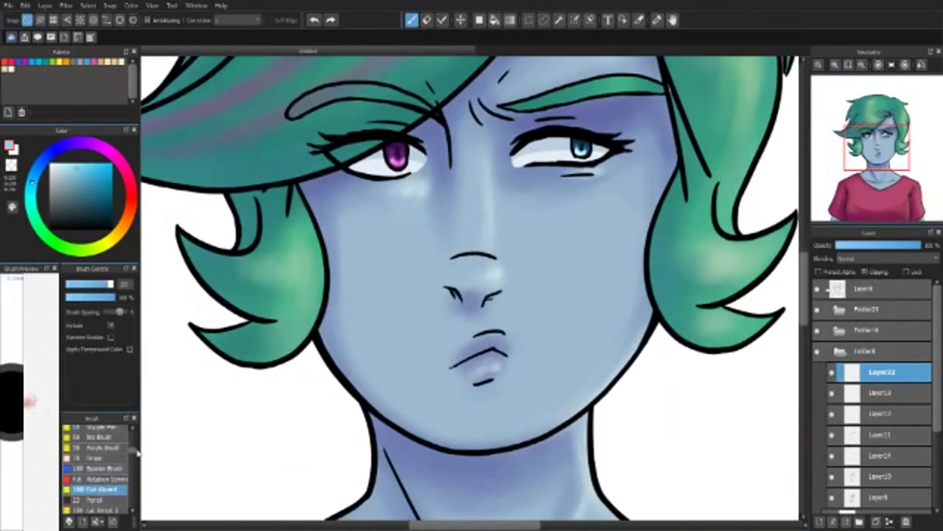
pyautogui.scroll(-3, 95, 468)
pyautogui.click(100, 438)
pyautogui.click(99, 288)
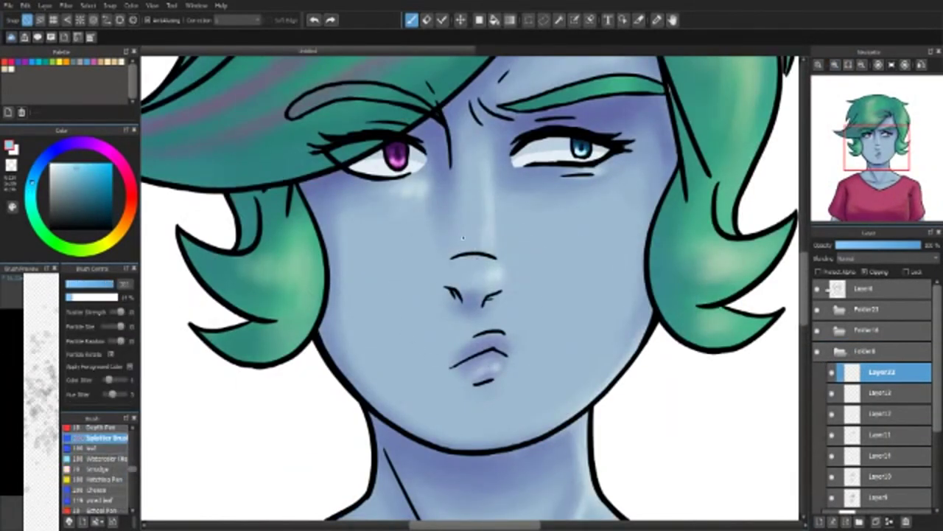
# - Try light blue splatter freckles across the cheek and undo these strokes
pyautogui.moveTo(256, 225); pyautogui.dragTo(413, 244)
pyautogui.hotkey('ctrl', 'z')
pyautogui.hotkey('ctrl', 'z')
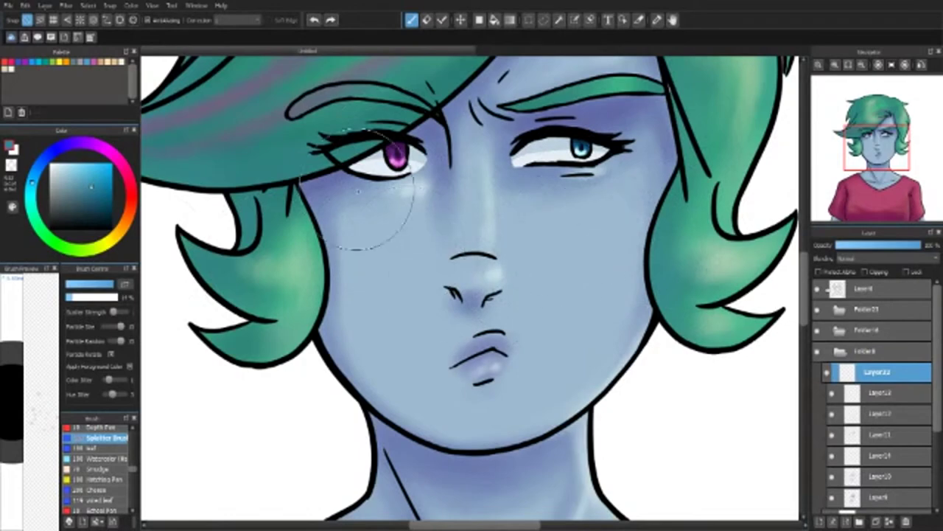
# - Splatter darker blue freckles across the nose and cheeks and change the freckle layer's blending mode
pyautogui.scroll(-3, 587, 245)
pyautogui.scroll(3, 535, 421)
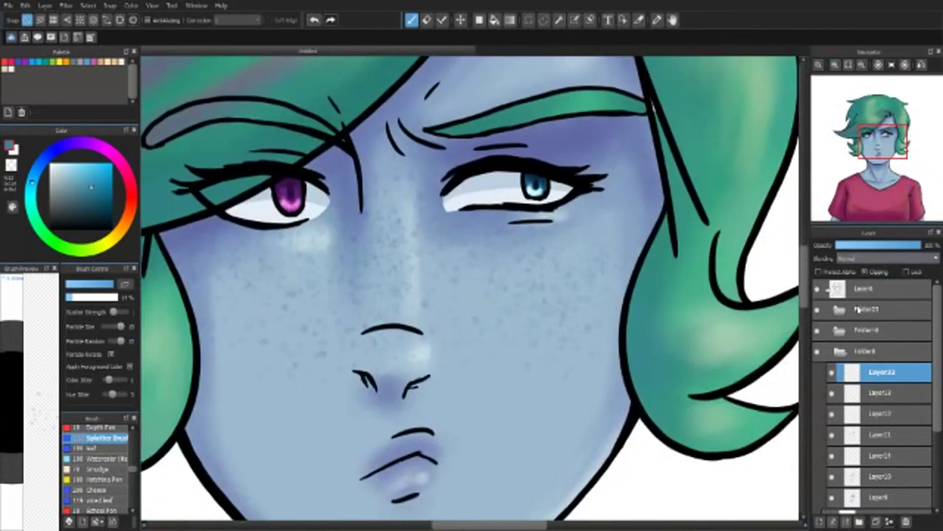
pyautogui.scroll(-3, 558, 158)
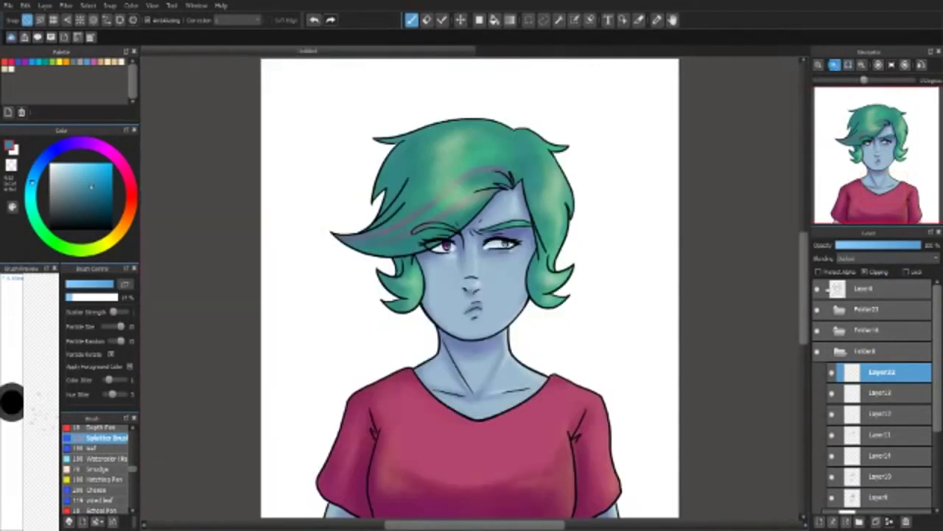
pyautogui.scroll(3, 471, 221)
# - On a new bottom layer, outline a large rectangle with straight Pen lines, fill it as a purple backdrop, and show the artwork again
pyautogui.moveTo(877, 372); pyautogui.dragTo(872, 381)
pyautogui.moveTo(471, 74); pyautogui.dragTo(301, 194)
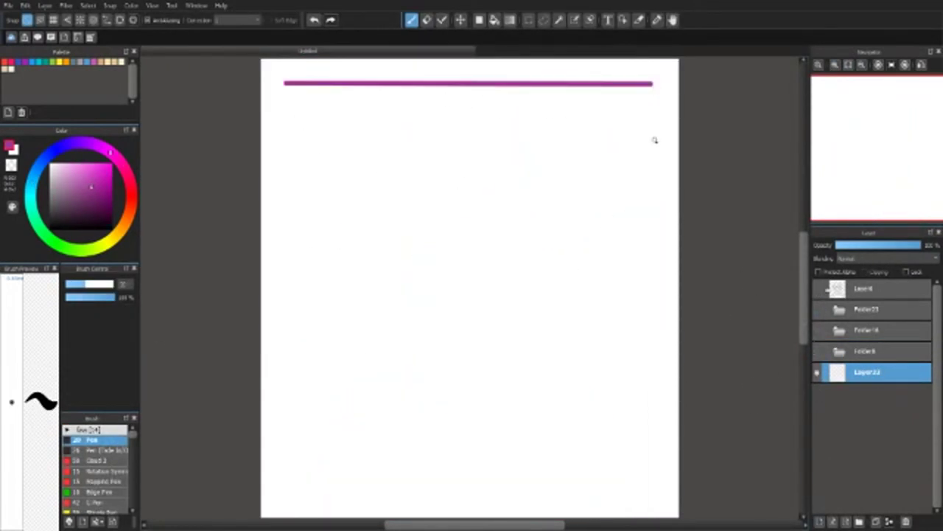
pyautogui.click(650, 484)
pyautogui.click(284, 487)
pyautogui.doubleClick(284, 84)
pyautogui.click(432, 162)
pyautogui.moveTo(817, 351); pyautogui.dragTo(818, 289)
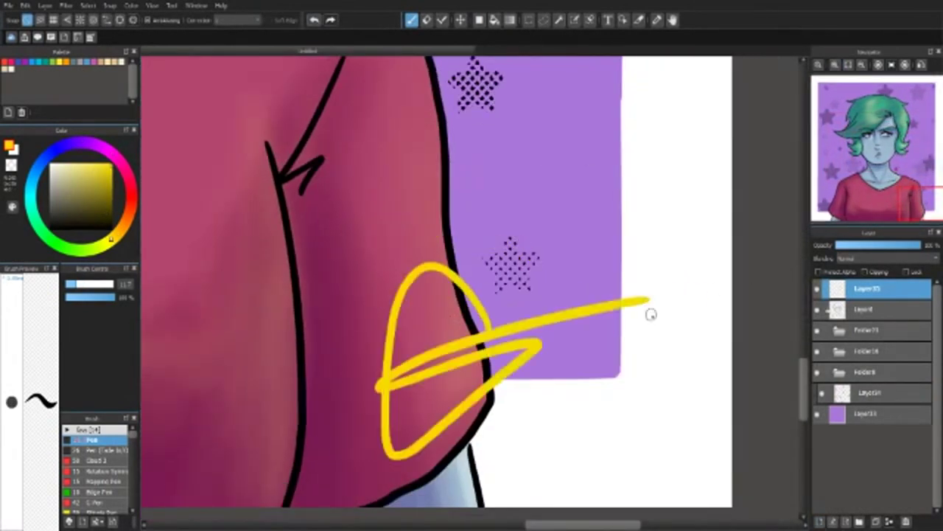
# - Undo the large yellow signature and redraw a smaller one on the right sleeve of the shirt on the top layer
pyautogui.hotkey('ctrl', 'z')
pyautogui.moveTo(397, 368); pyautogui.dragTo(525, 359)
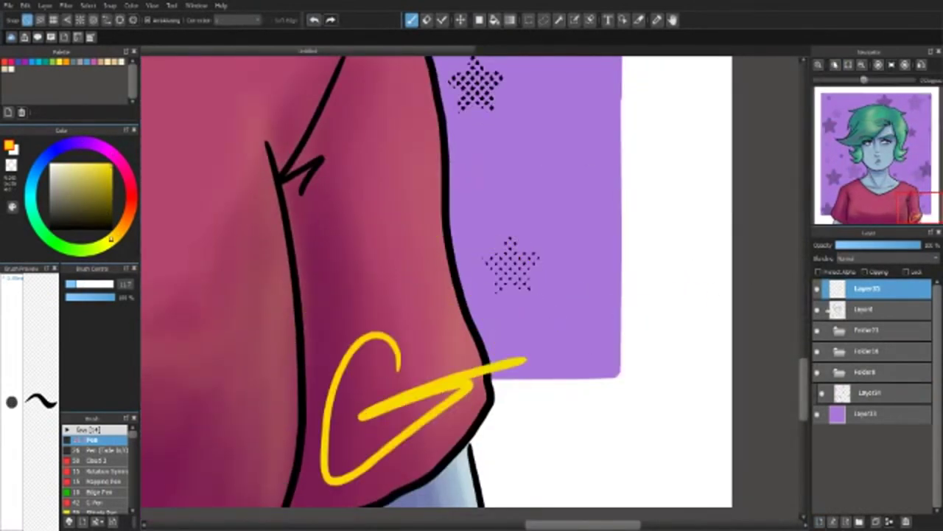
pyautogui.hotkey('ctrl', '0')
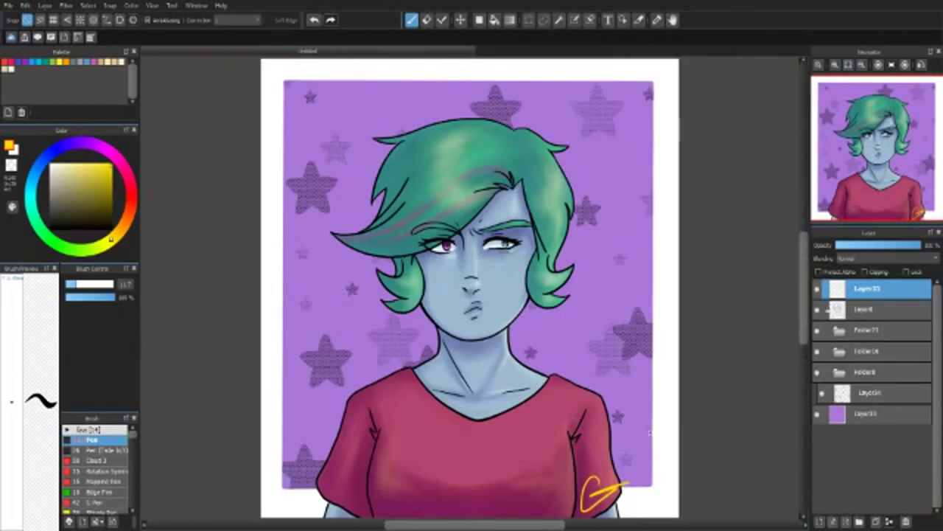